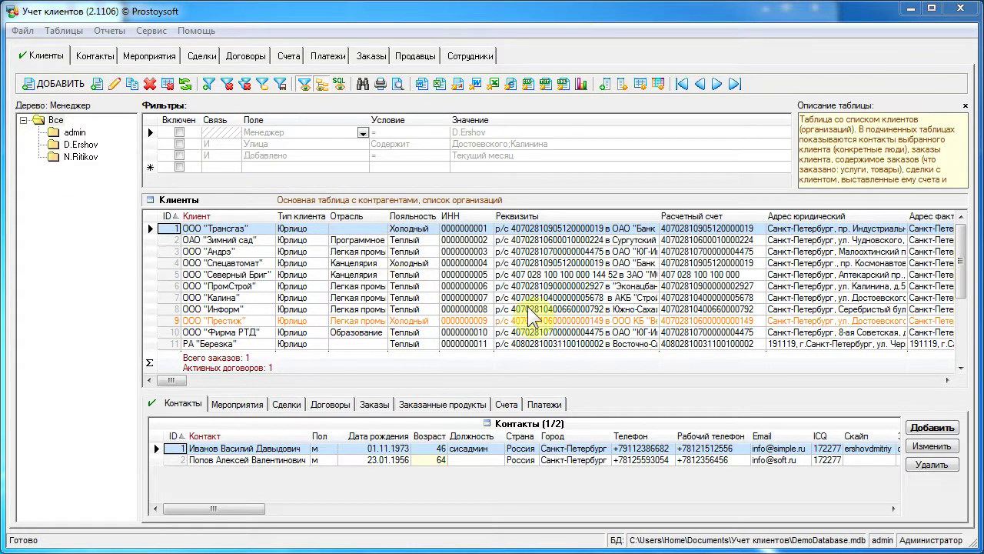
Step: Examine all the columns of the Клиенты table, from the requisites and addresses through to the contact details and notes
{"action": "left_click", "coordinate": [947, 380]}
{"action": "left_click", "coordinate": [947, 380]}
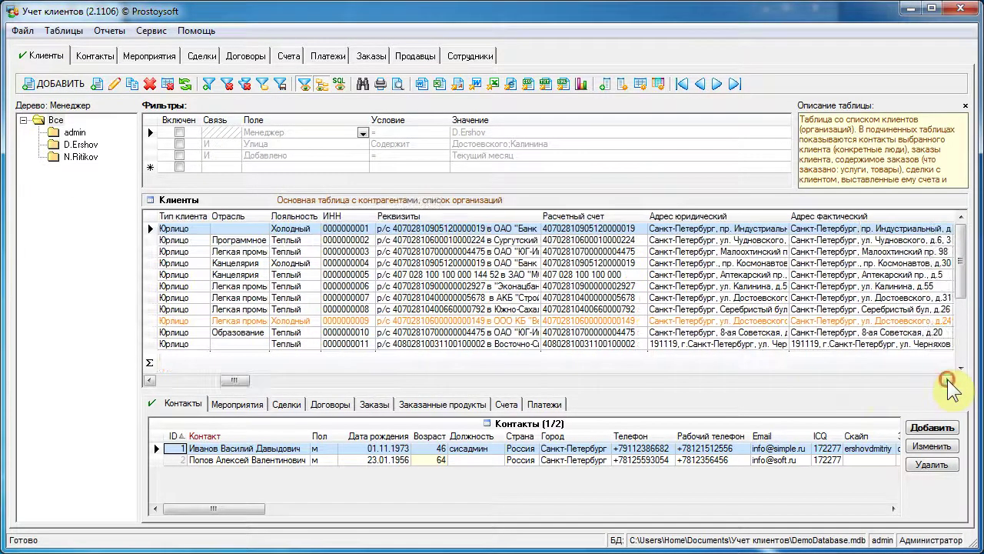
{"action": "left_click", "coordinate": [947, 380]}
{"action": "left_click", "coordinate": [947, 380]}
{"action": "left_click", "coordinate": [947, 380]}
{"action": "left_click", "coordinate": [947, 380]}
{"action": "left_click", "coordinate": [947, 380]}
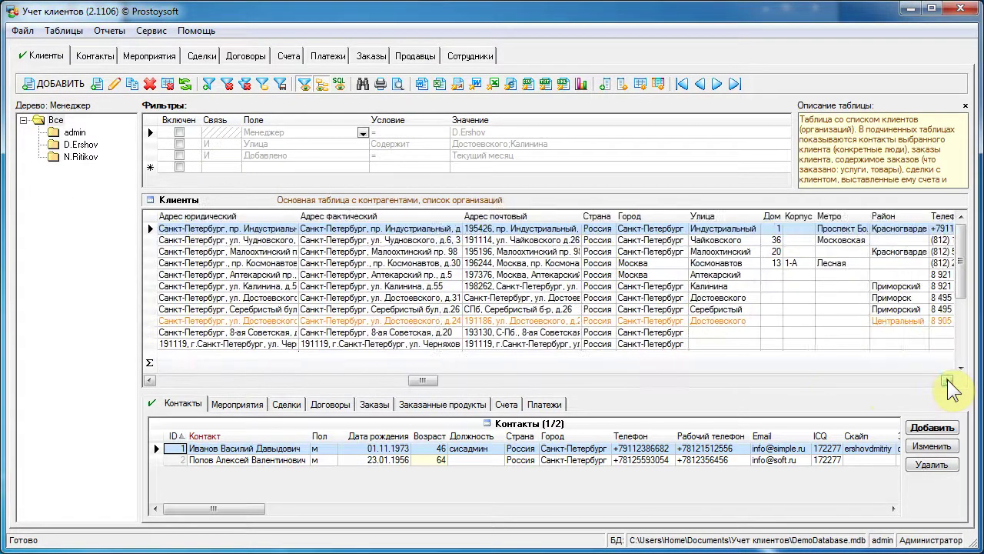
{"action": "left_click", "coordinate": [947, 380]}
{"action": "left_click", "coordinate": [947, 380]}
{"action": "left_click", "coordinate": [947, 380]}
{"action": "left_click", "coordinate": [947, 379]}
{"action": "left_click", "coordinate": [948, 380]}
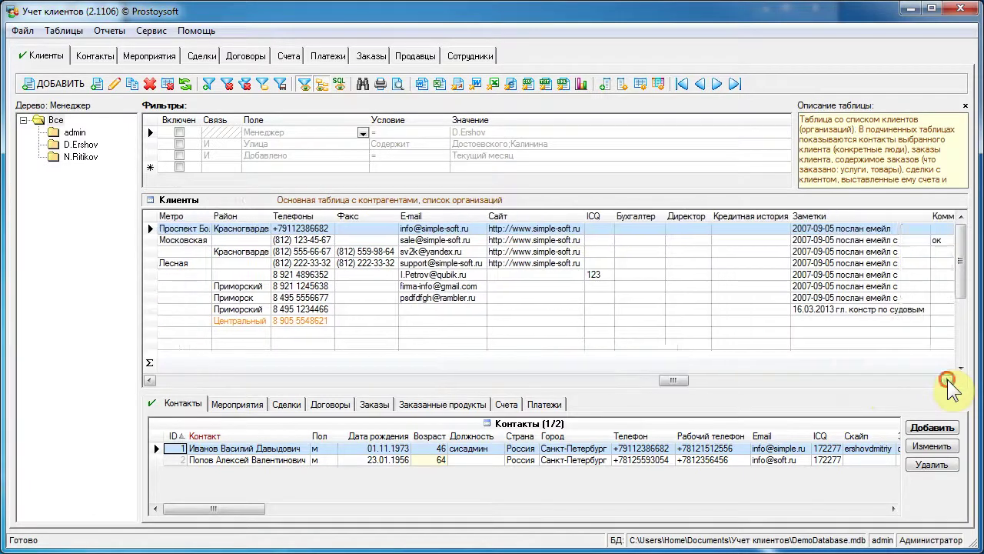
{"action": "left_click_drag", "start_coordinate": [670, 381], "coordinate": [168, 349]}
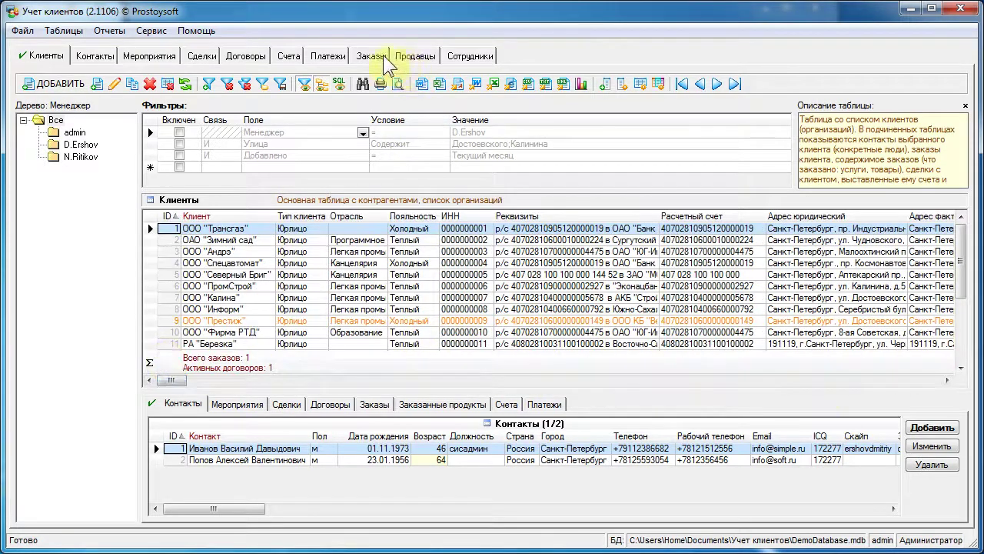
Step: Examine the manager and client fields of contract 7 in the Договоры table, including the client selection list, and close it without changes
{"action": "left_click", "coordinate": [253, 55]}
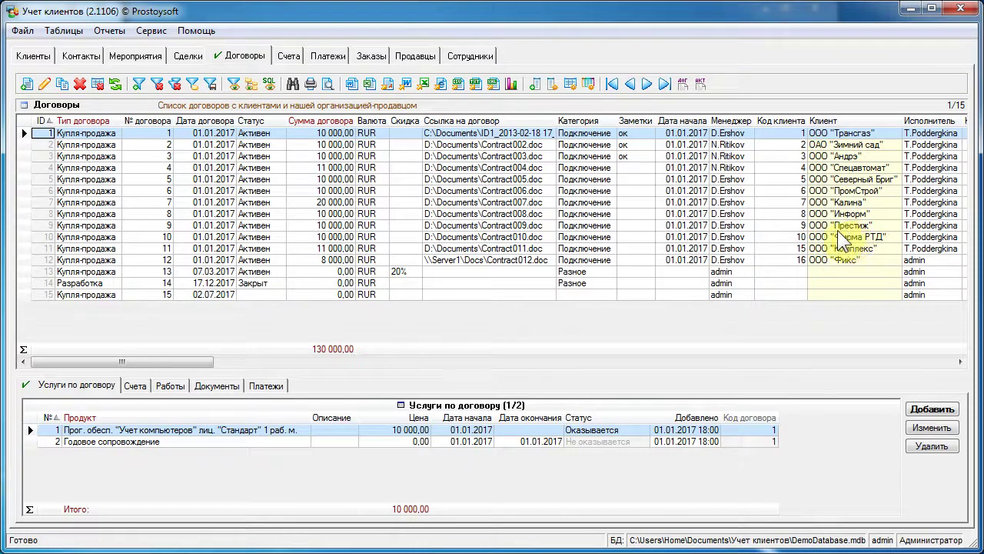
{"action": "left_click", "coordinate": [729, 203]}
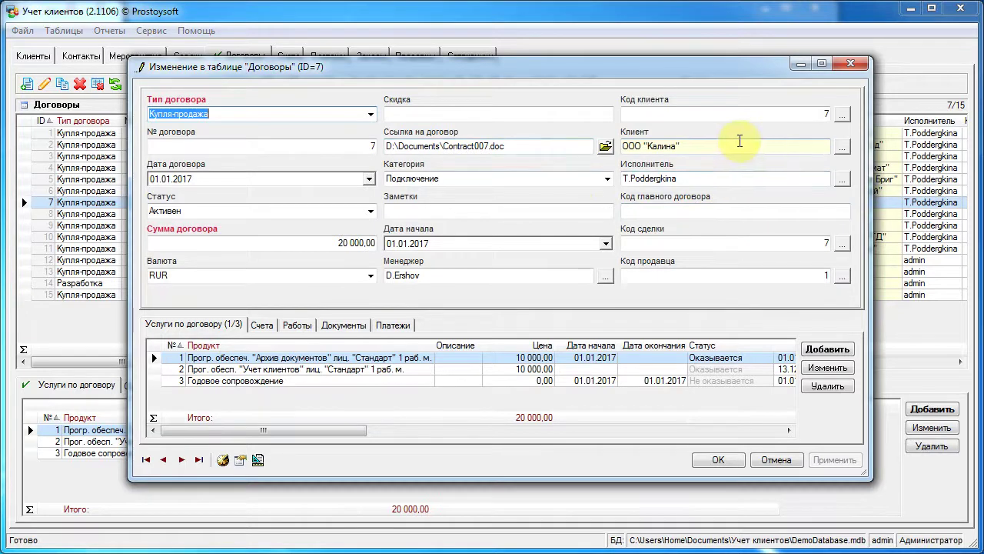
{"action": "left_click", "coordinate": [432, 276]}
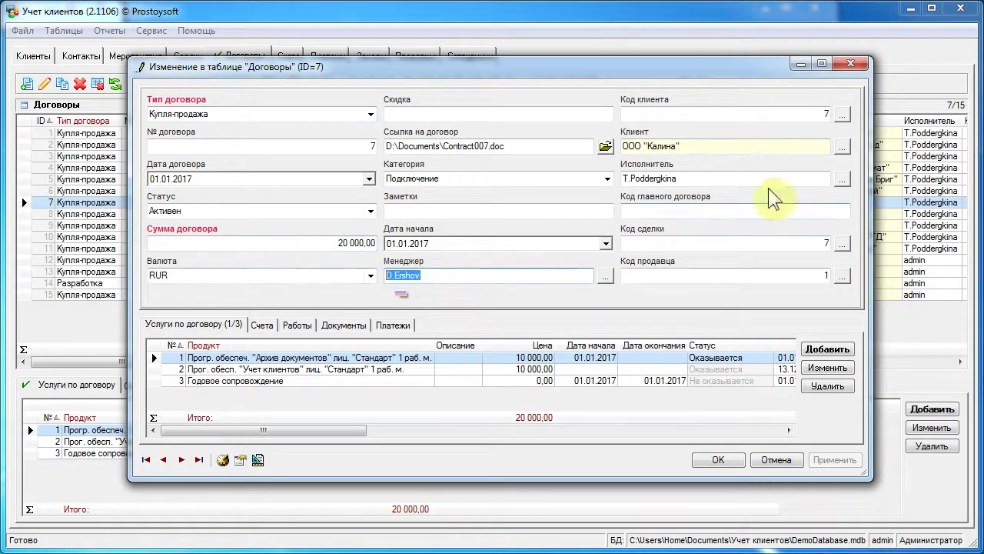
{"action": "key", "text": "Tab"}
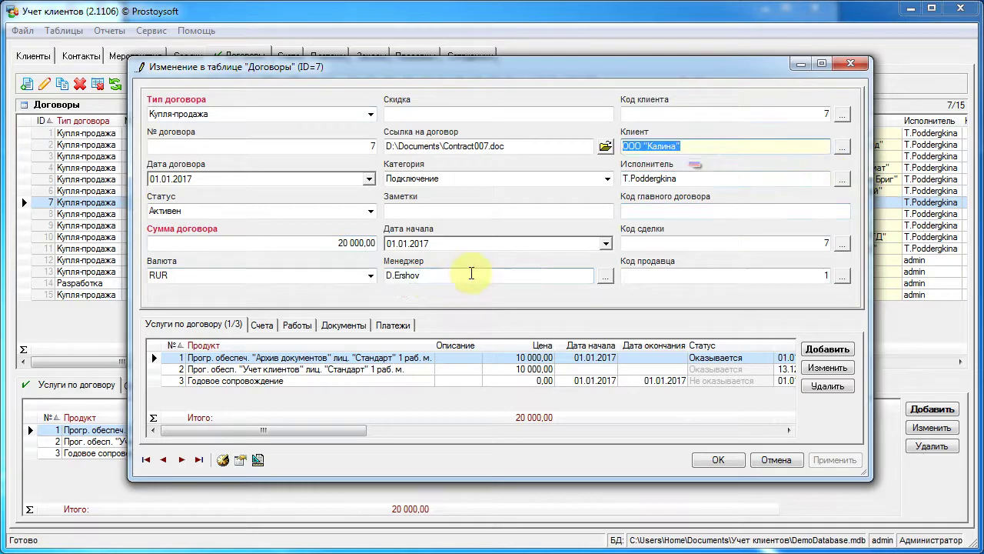
{"action": "left_click", "coordinate": [842, 146]}
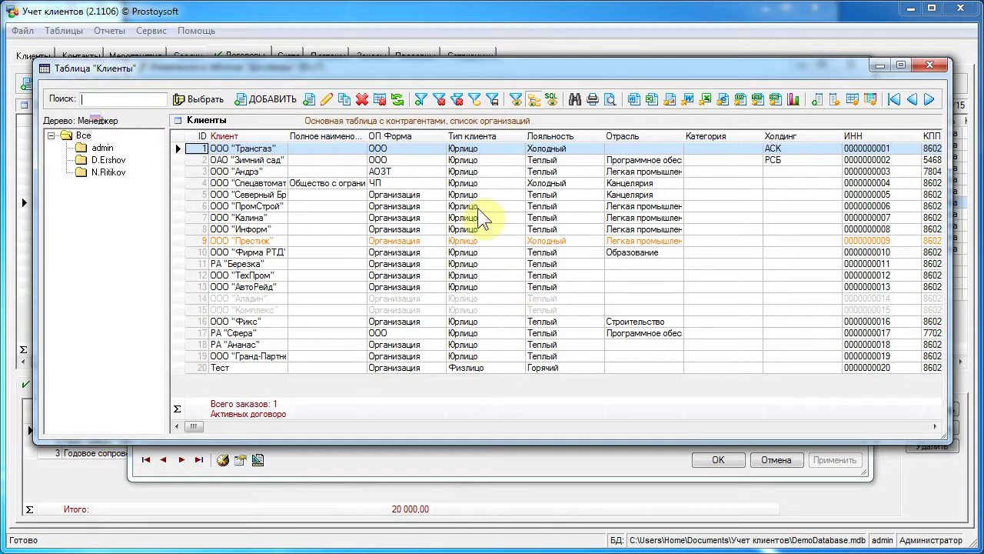
{"action": "left_click", "coordinate": [932, 65]}
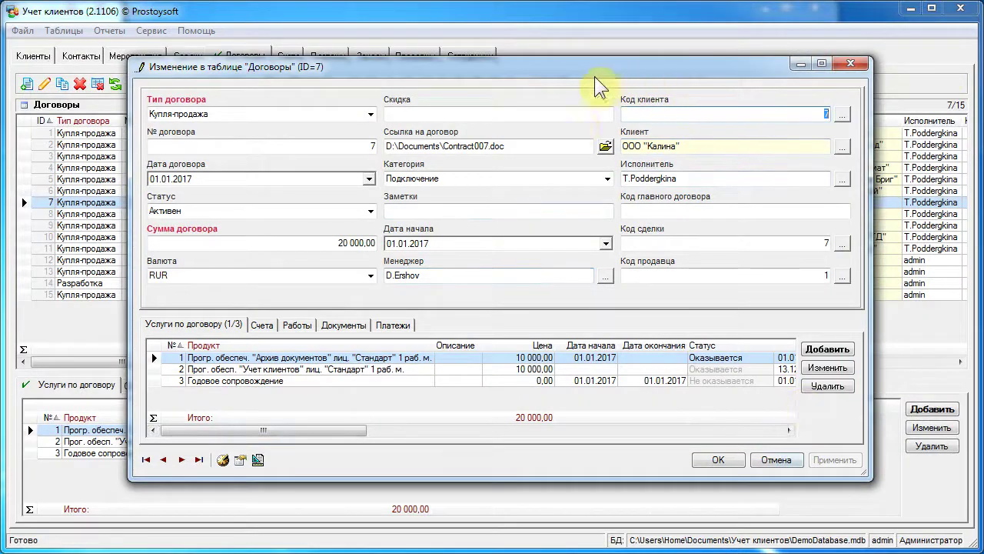
{"action": "left_click", "coordinate": [776, 458]}
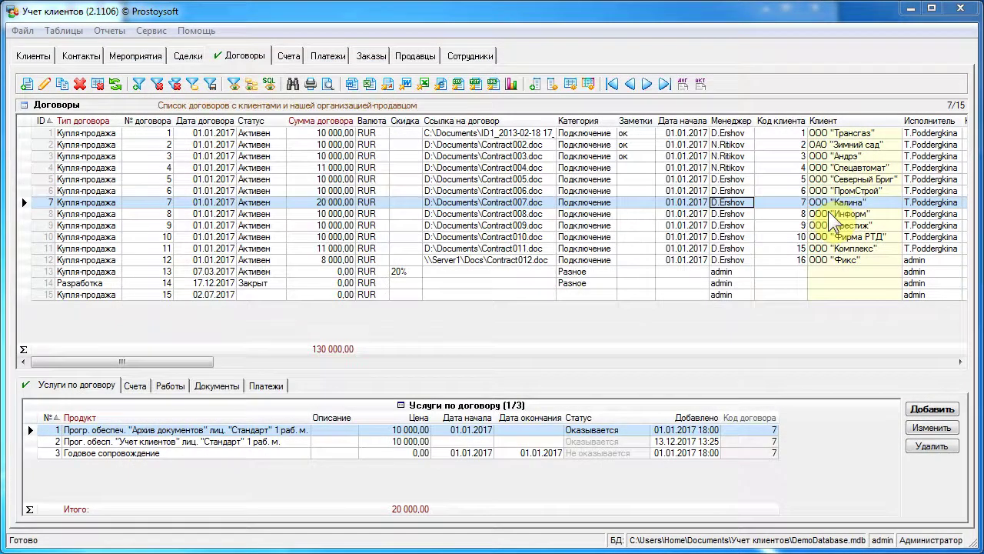
Step: Examine the formula option and its SQL examples for the value list in the Код клиента field properties, and close without saving
{"action": "left_click", "coordinate": [771, 134]}
{"action": "left_click", "coordinate": [552, 84]}
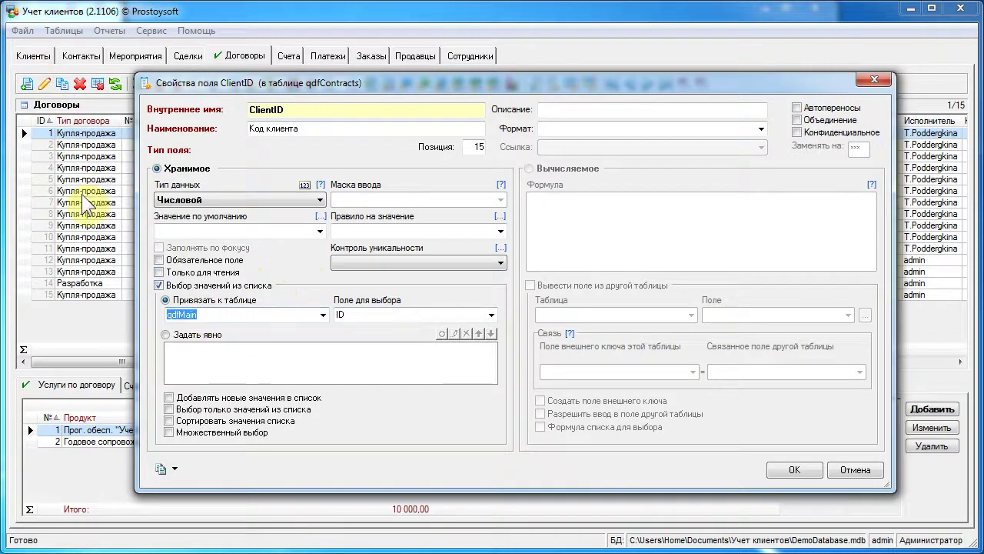
{"action": "left_click", "coordinate": [323, 315]}
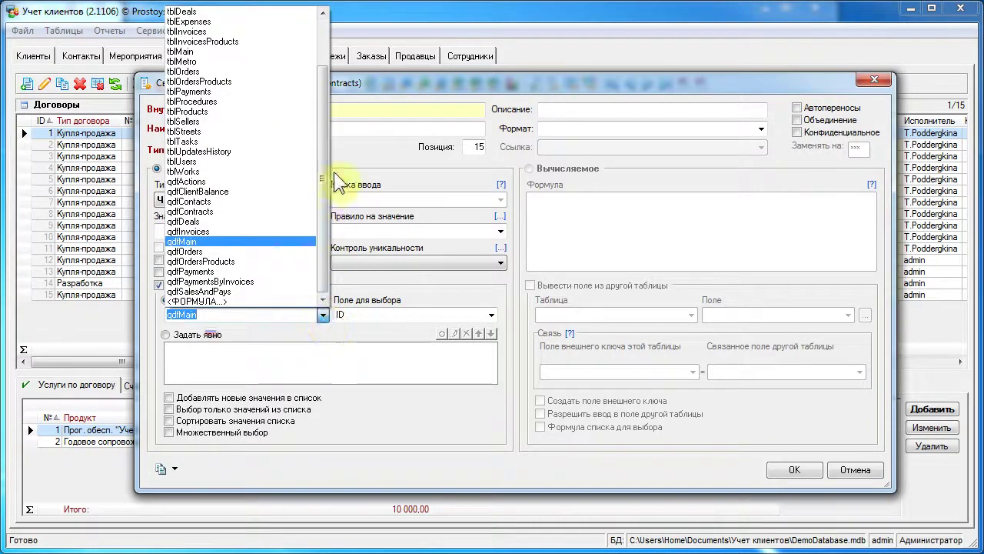
{"action": "left_click", "coordinate": [220, 302]}
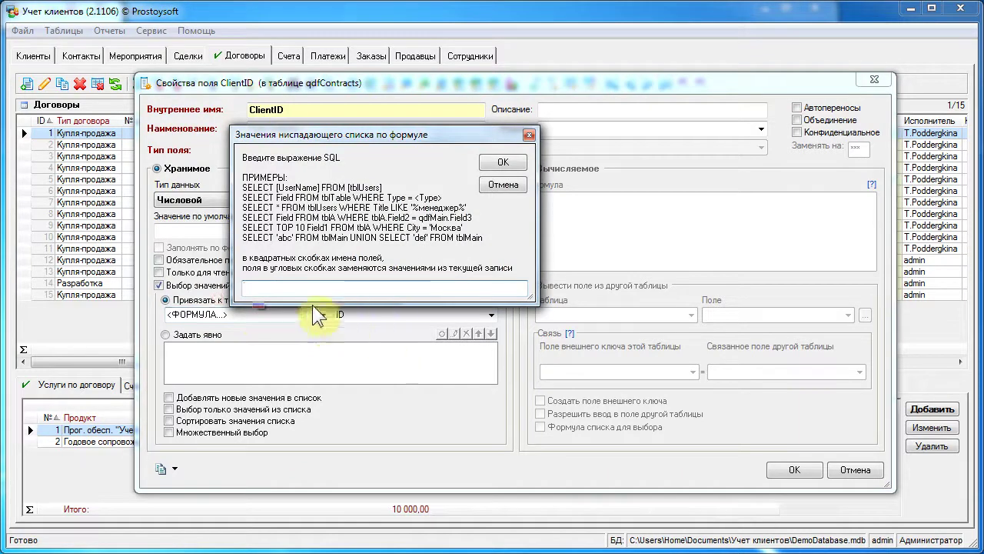
{"action": "left_click_drag", "start_coordinate": [536, 307], "coordinate": [821, 387]}
{"action": "left_click", "coordinate": [478, 316]}
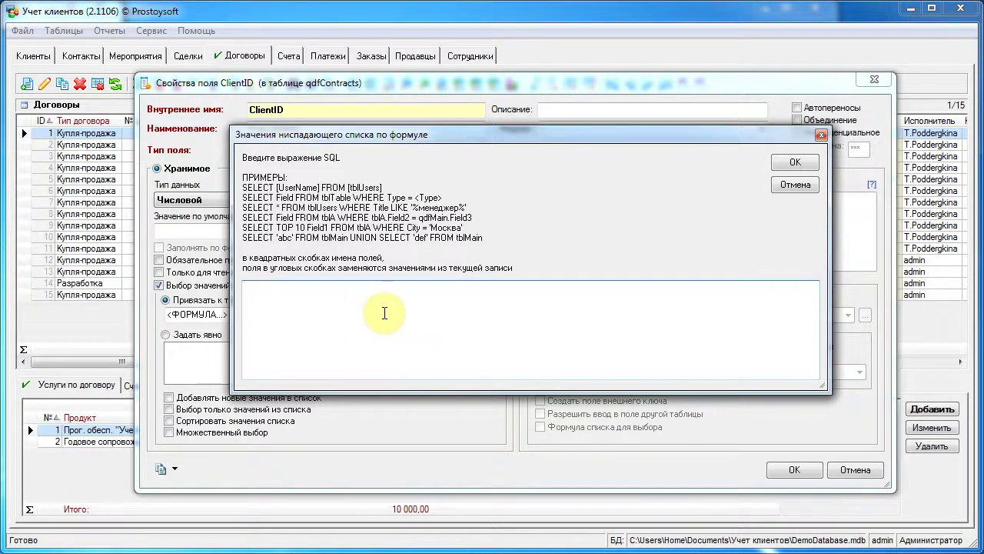
{"action": "left_click_drag", "start_coordinate": [358, 136], "coordinate": [374, 185]}
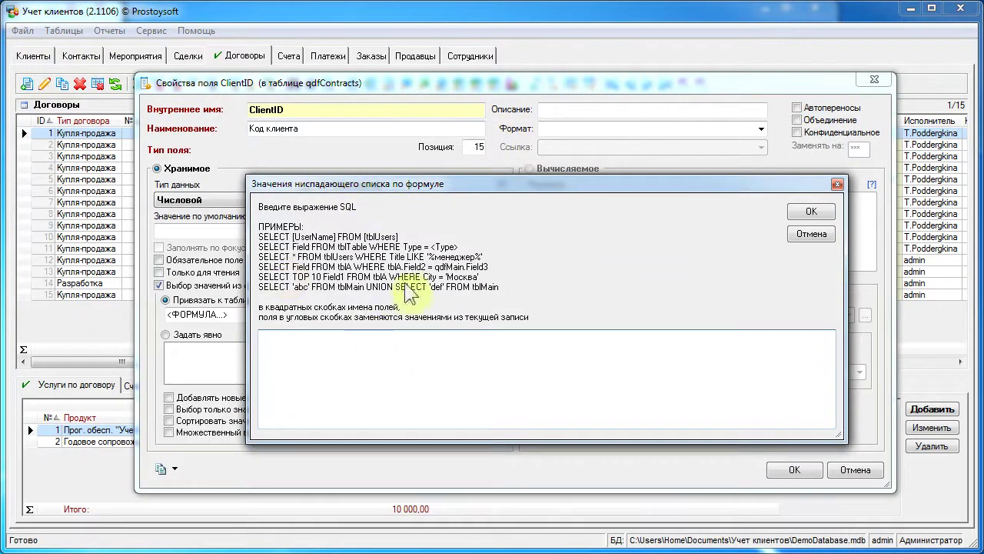
{"action": "left_click_drag", "start_coordinate": [485, 183], "coordinate": [506, 183]}
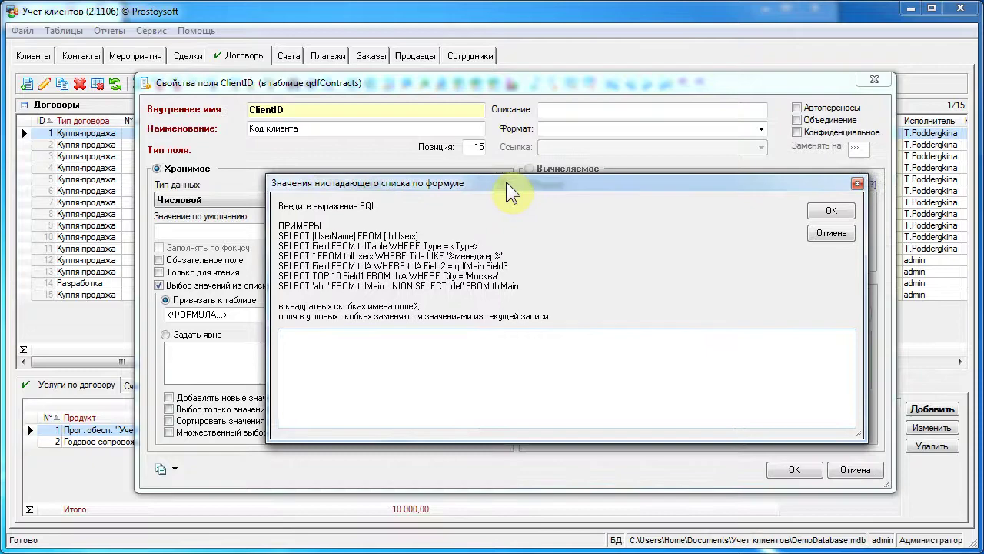
{"action": "left_click", "coordinate": [829, 235]}
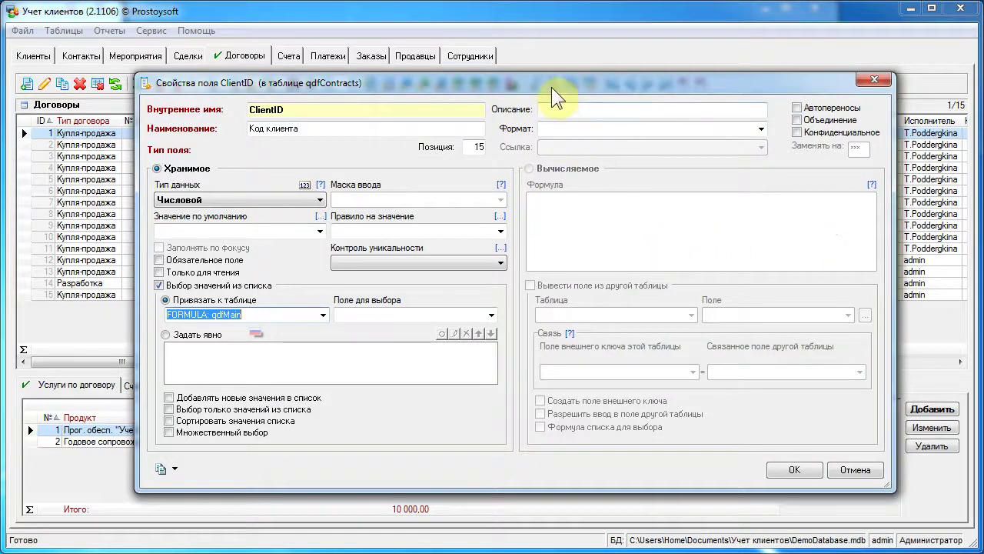
{"action": "left_click", "coordinate": [858, 475]}
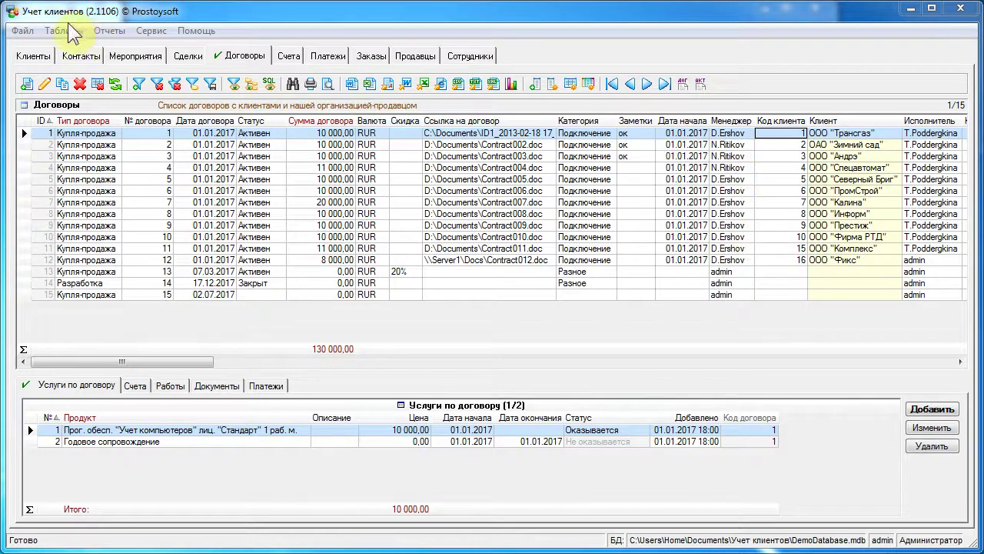
Step: Enable the preset Менеджер filter on the Клиенты table
{"action": "left_click", "coordinate": [30, 56]}
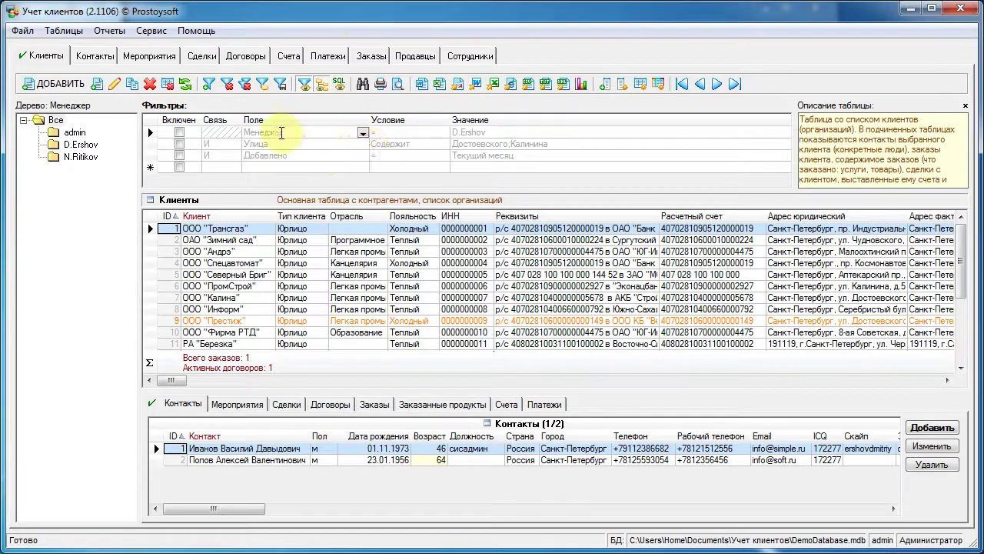
{"action": "left_click", "coordinate": [187, 135]}
{"action": "left_click", "coordinate": [477, 133]}
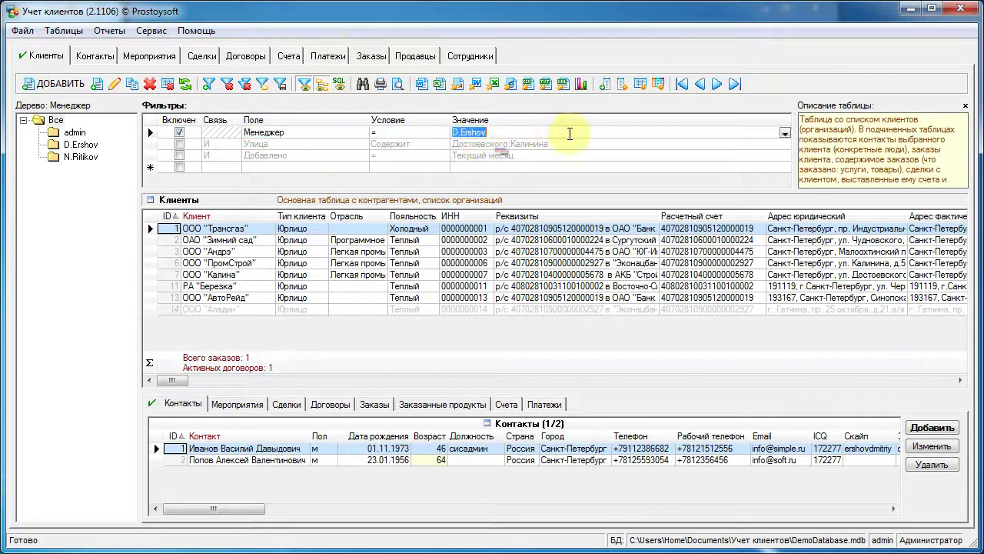
Step: Show the SQL query of the filtered Клиенты table, copy the whole statement, and return to the filter view
{"action": "left_click", "coordinate": [342, 86]}
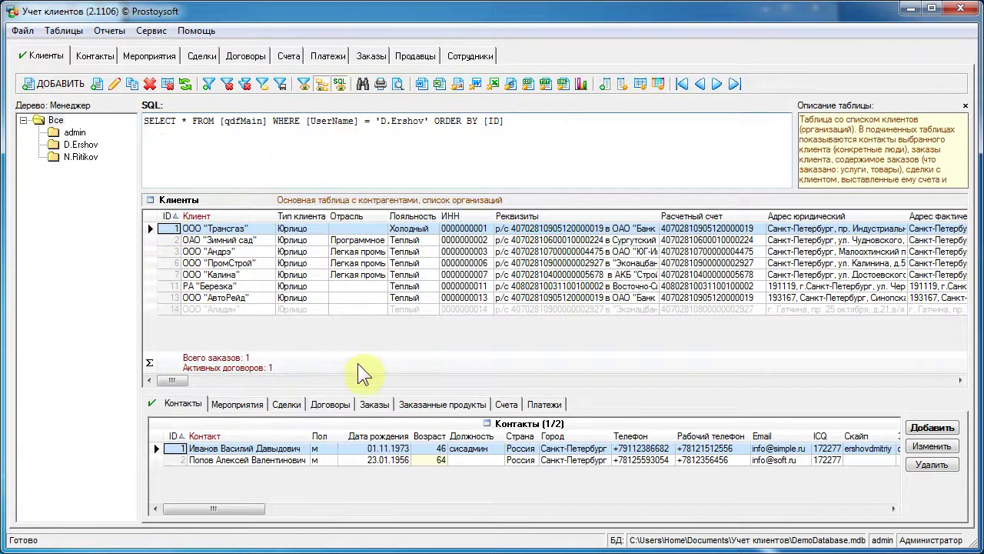
{"action": "left_click_drag", "start_coordinate": [520, 122], "coordinate": [127, 127]}
{"action": "right_click", "coordinate": [178, 124]}
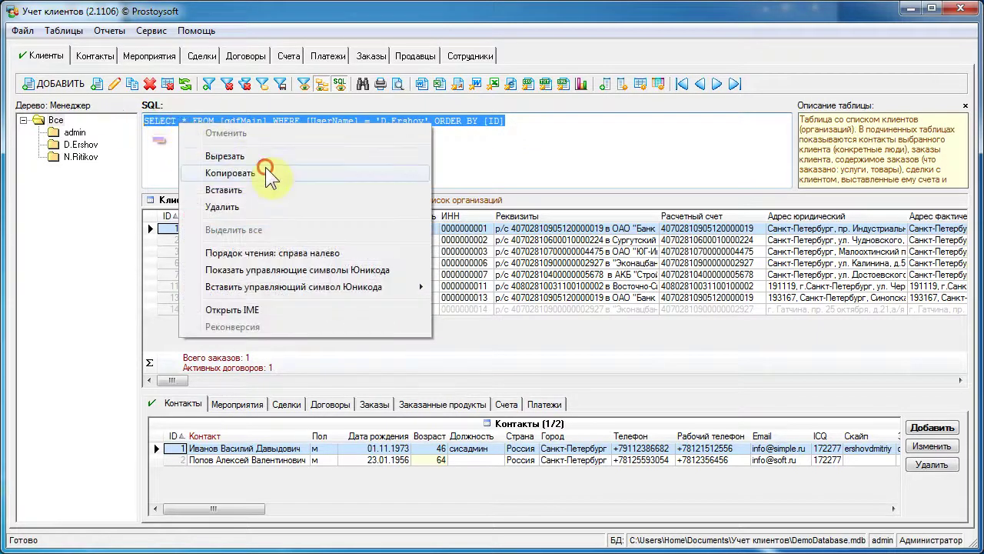
{"action": "left_click", "coordinate": [265, 167]}
{"action": "left_click", "coordinate": [339, 83]}
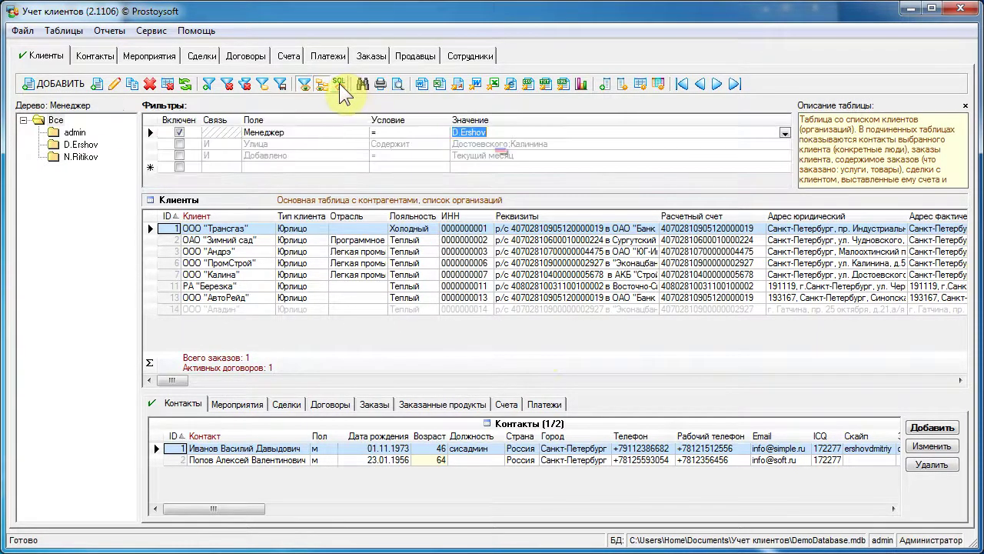
Step: Set the Код клиента list source in the Договоры table to a formula using the copied SELECT query on qdfMain filtered by UserName
{"action": "left_click", "coordinate": [246, 55]}
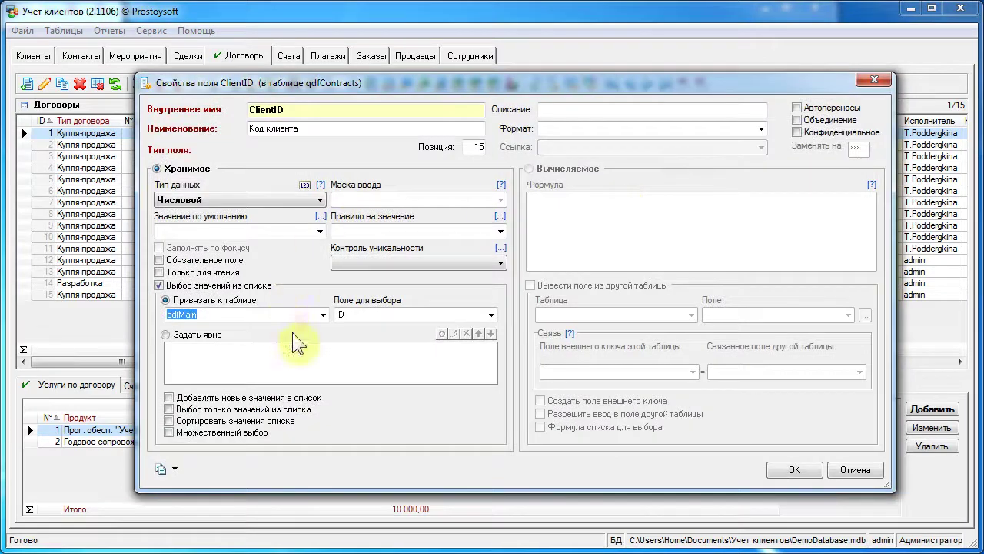
{"action": "left_click", "coordinate": [322, 314]}
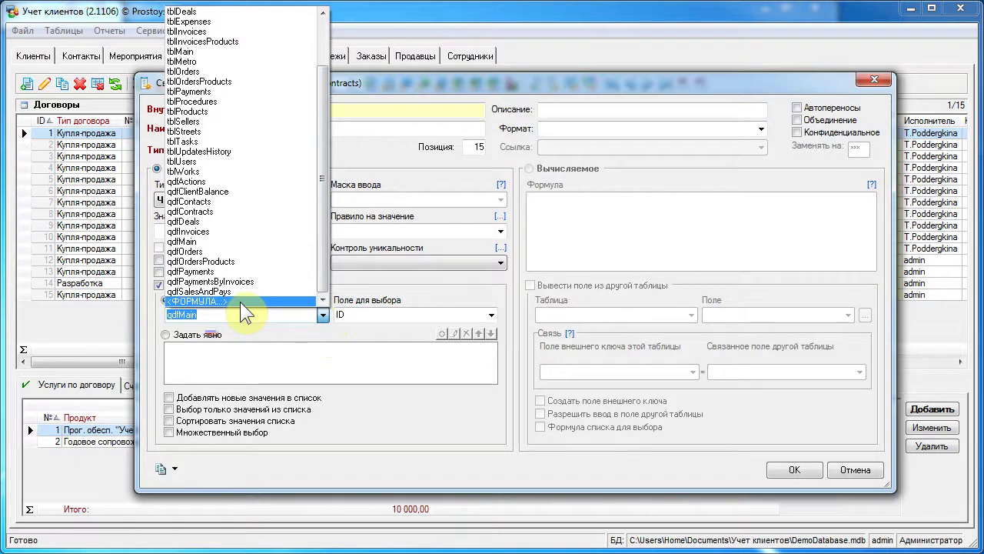
{"action": "left_click", "coordinate": [240, 301]}
{"action": "right_click", "coordinate": [394, 348]}
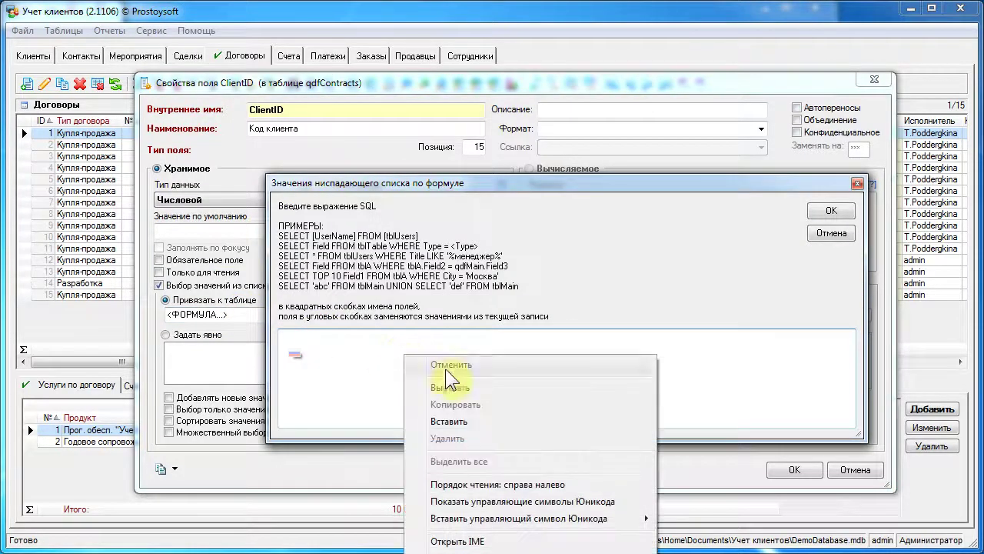
{"action": "left_click", "coordinate": [476, 420]}
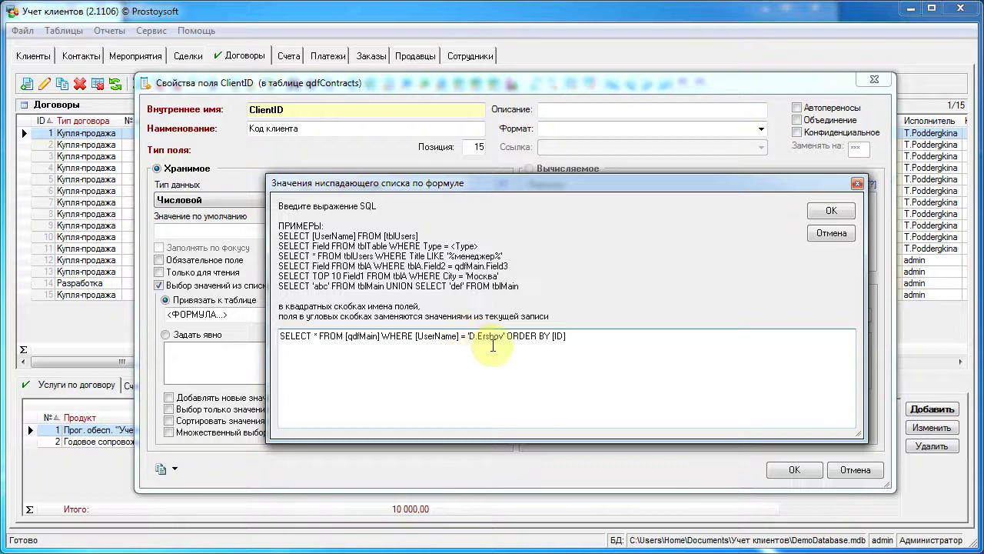
{"action": "left_click_drag", "start_coordinate": [468, 337], "coordinate": [504, 338]}
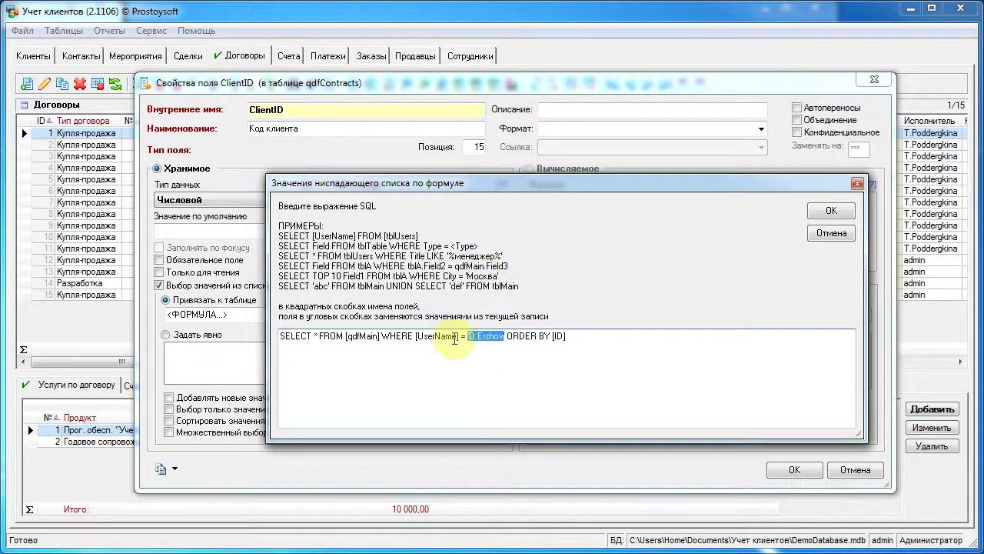
{"action": "left_click", "coordinate": [831, 211]}
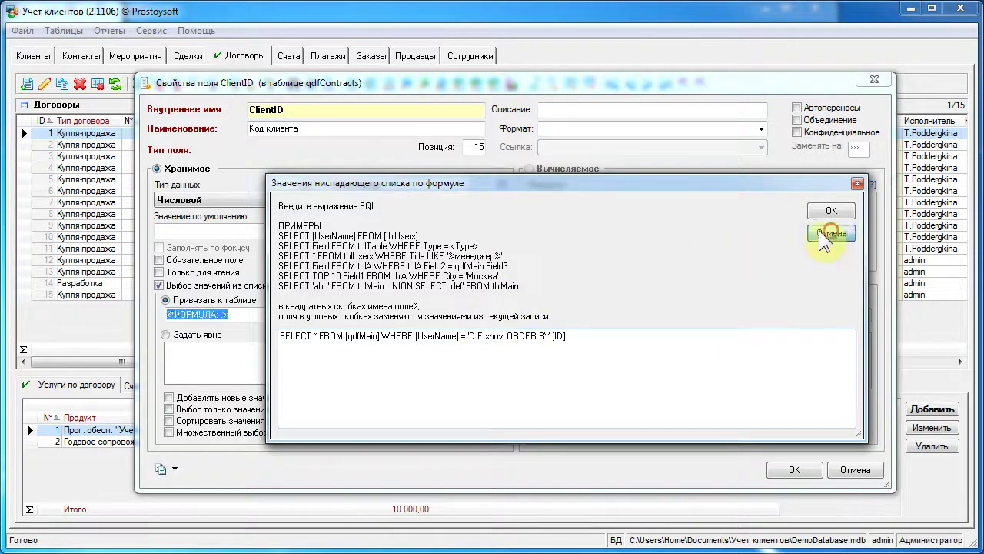
Step: Look up the internal name of the Менеджер field in the Договоры table's field settings, and close them without changes
{"action": "left_click_drag", "start_coordinate": [684, 86], "coordinate": [623, 209]}
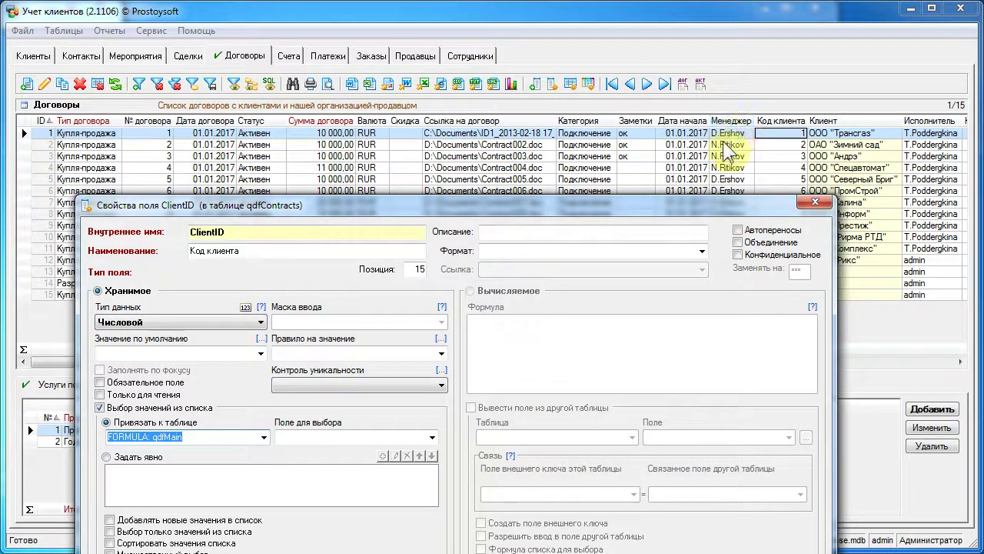
{"action": "left_click", "coordinate": [589, 83]}
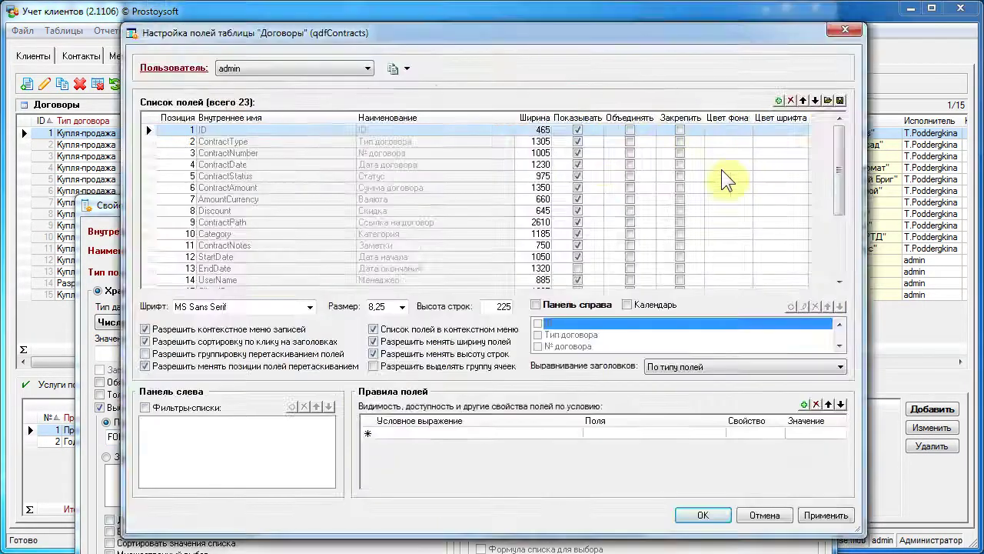
{"action": "scroll", "coordinate": [391, 203], "scroll_direction": "down", "scroll_amount": 3}
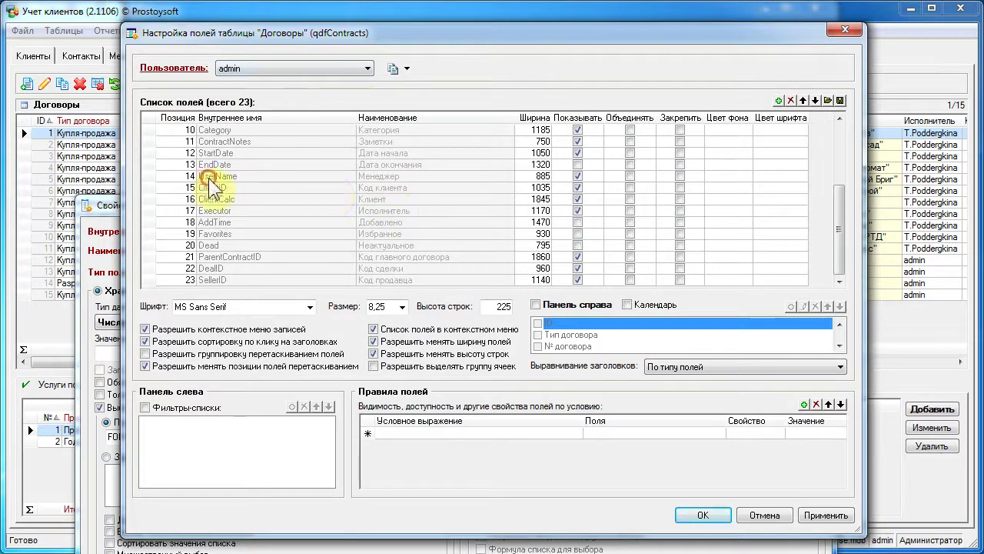
{"action": "left_click", "coordinate": [208, 178]}
{"action": "left_click", "coordinate": [222, 177]}
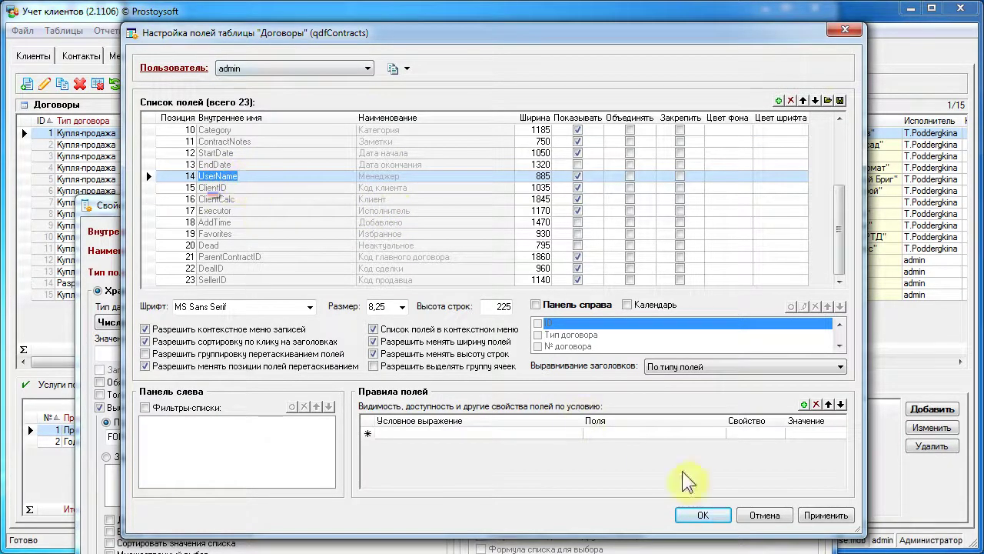
{"action": "left_click", "coordinate": [761, 515]}
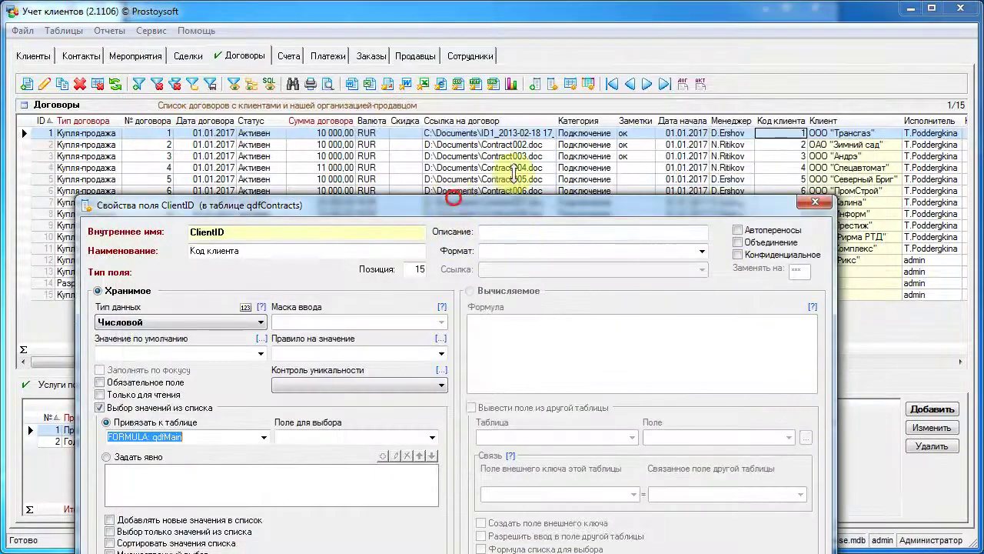
Step: Set the Код клиента list source to a new formula and paste the copied SELECT query as its SQL expression
{"action": "left_click_drag", "start_coordinate": [594, 198], "coordinate": [593, 71]}
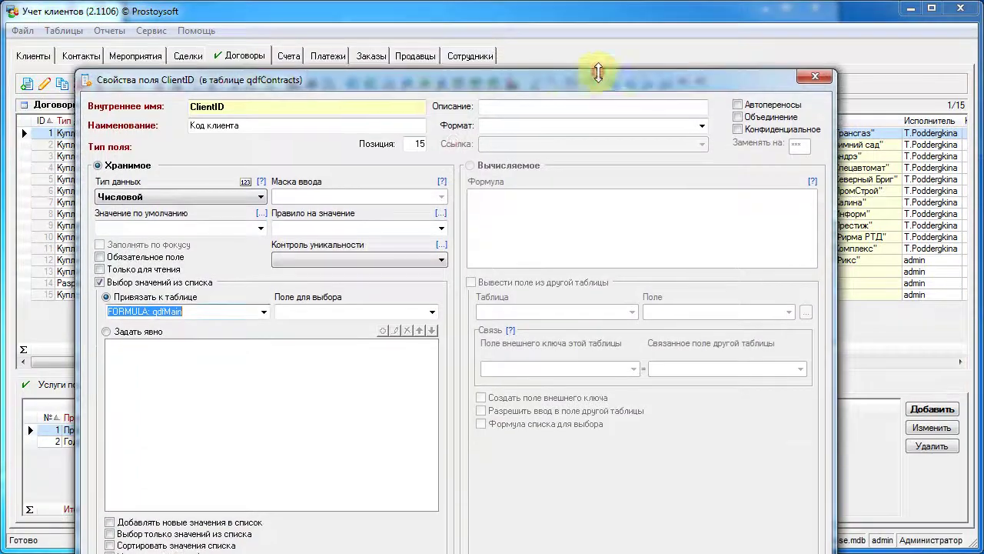
{"action": "left_click", "coordinate": [264, 311]}
{"action": "scroll", "coordinate": [265, 291], "scroll_direction": "down", "scroll_amount": 3}
{"action": "left_click", "coordinate": [191, 297]}
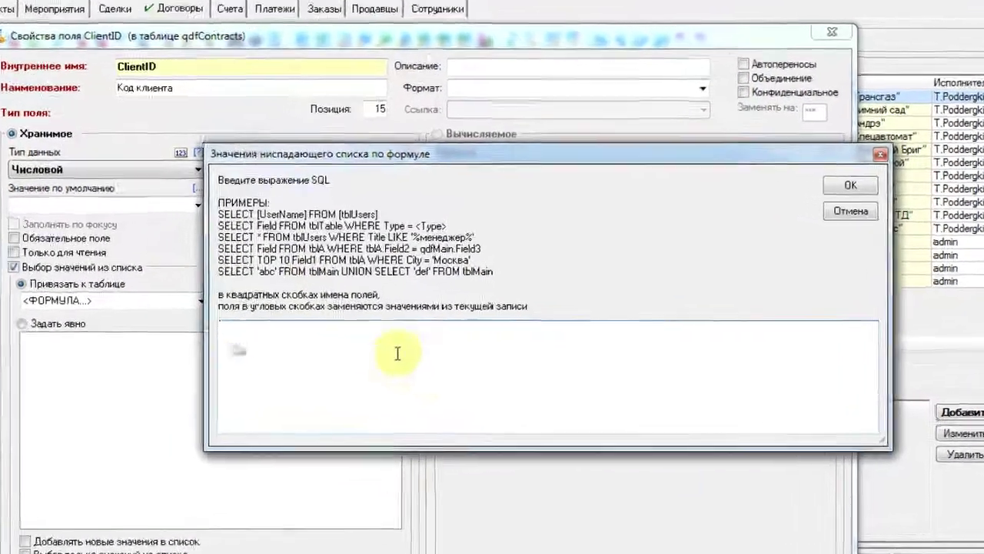
{"action": "right_click", "coordinate": [442, 361]}
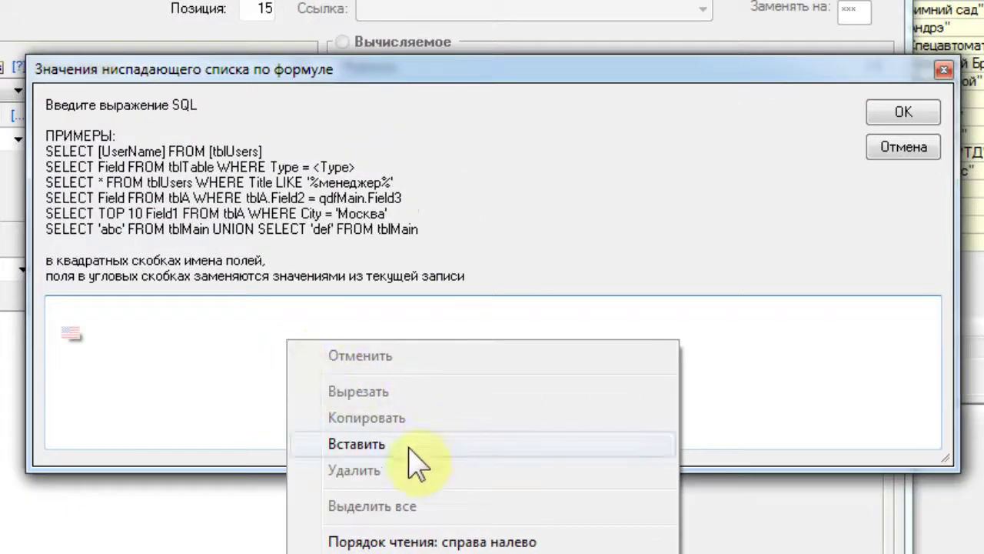
{"action": "left_click", "coordinate": [407, 444]}
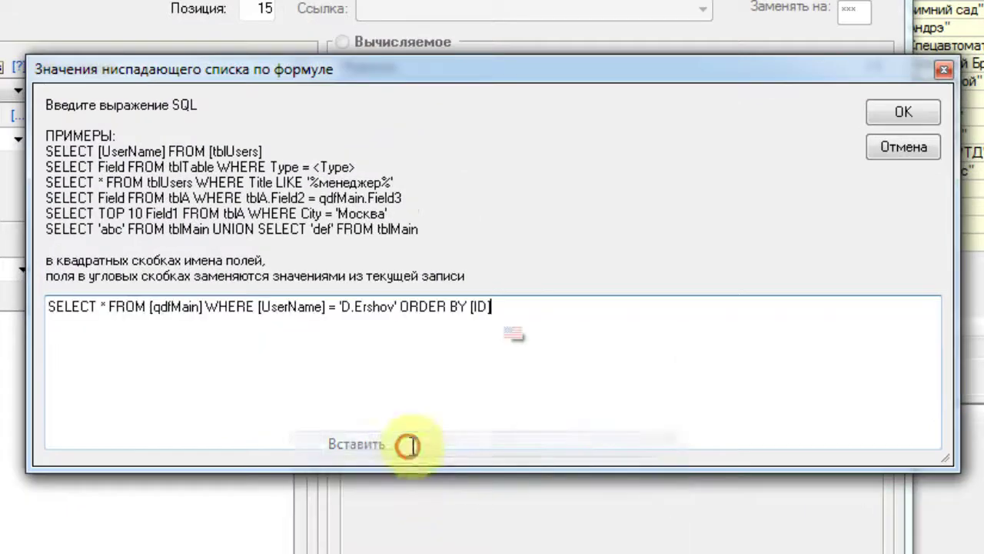
Step: Remove the square brackets around qdfMain, UserName and ID in the SQL expression
{"action": "left_click", "coordinate": [152, 311]}
{"action": "key", "text": "BackSpace"}
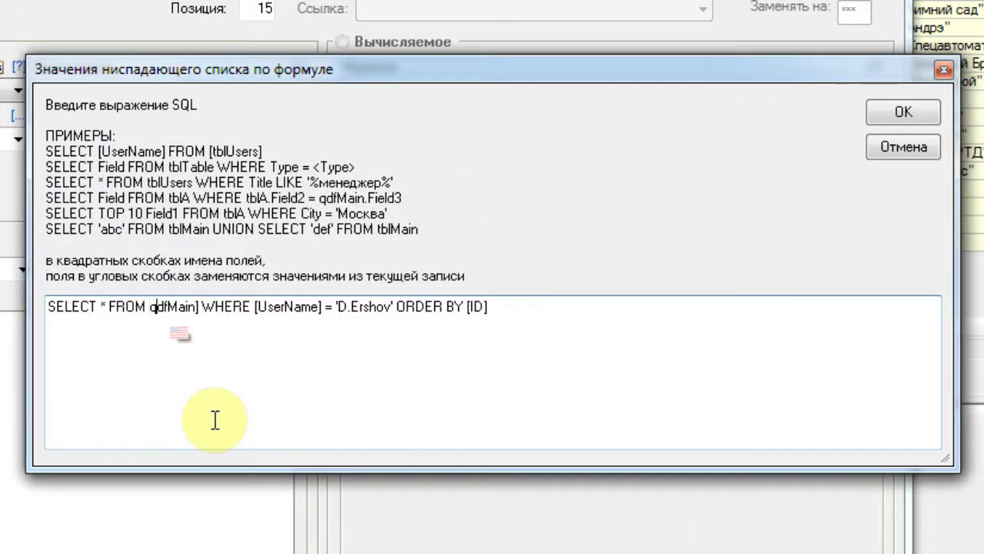
{"action": "key", "text": "Right"}
{"action": "key", "text": "Right"}
{"action": "key", "text": "Right"}
{"action": "key", "text": "Right"}
{"action": "key", "text": "Right"}
{"action": "key", "text": "Right"}
{"action": "key", "text": "Right"}
{"action": "key", "text": "Delete"}
{"action": "key", "text": "Right"}
{"action": "key", "text": "Right"}
{"action": "key", "text": "Right"}
{"action": "key", "text": "Right"}
{"action": "key", "text": "Right"}
{"action": "key", "text": "Right"}
{"action": "key", "text": "Right"}
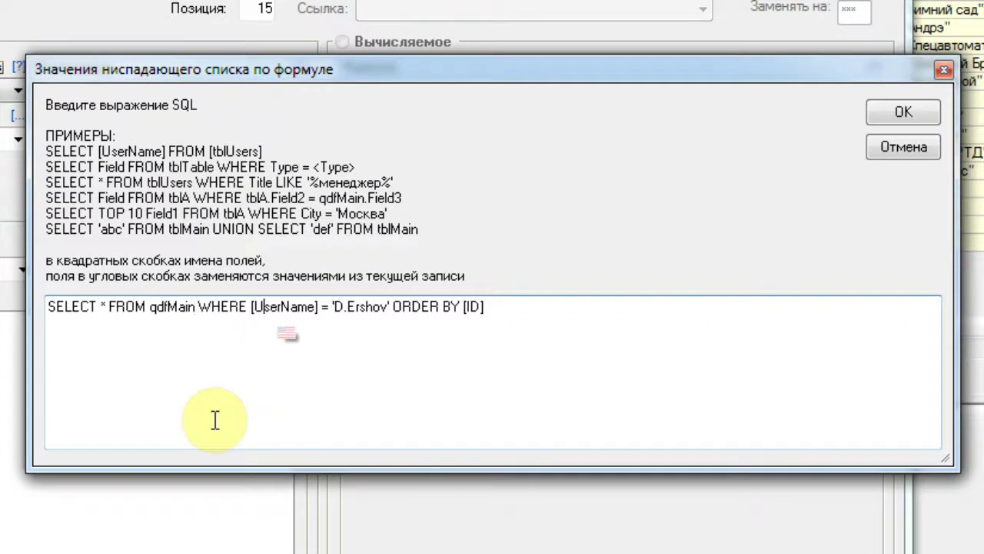
{"action": "key", "text": "BackSpace"}
{"action": "key", "text": "Right"}
{"action": "key", "text": "Right"}
{"action": "key", "text": "Right"}
{"action": "key", "text": "Right"}
{"action": "key", "text": "Right"}
{"action": "key", "text": "Right"}
{"action": "key", "text": "Right"}
{"action": "key", "text": "Right"}
{"action": "key", "text": "Delete"}
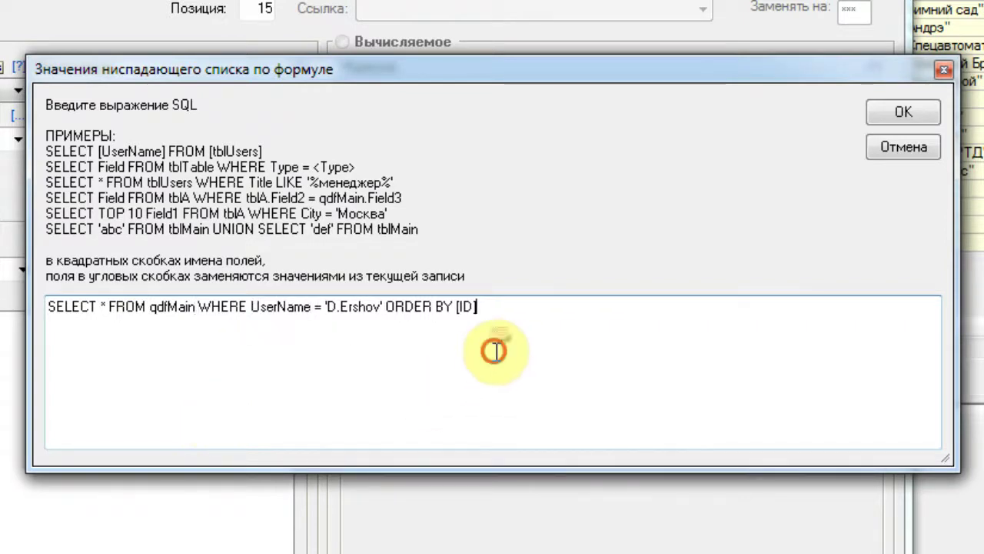
{"action": "left_click", "coordinate": [461, 307]}
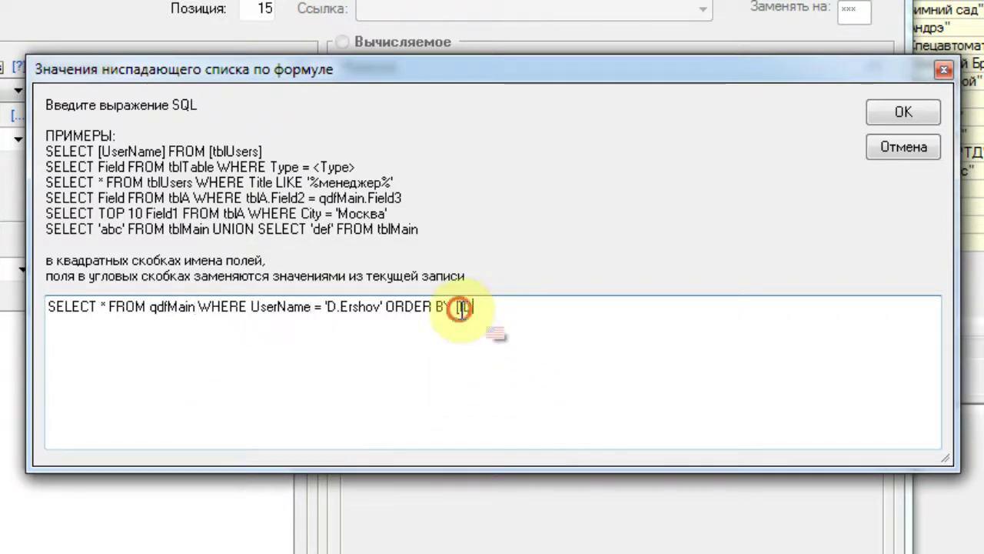
{"action": "key", "text": "BackSpace"}
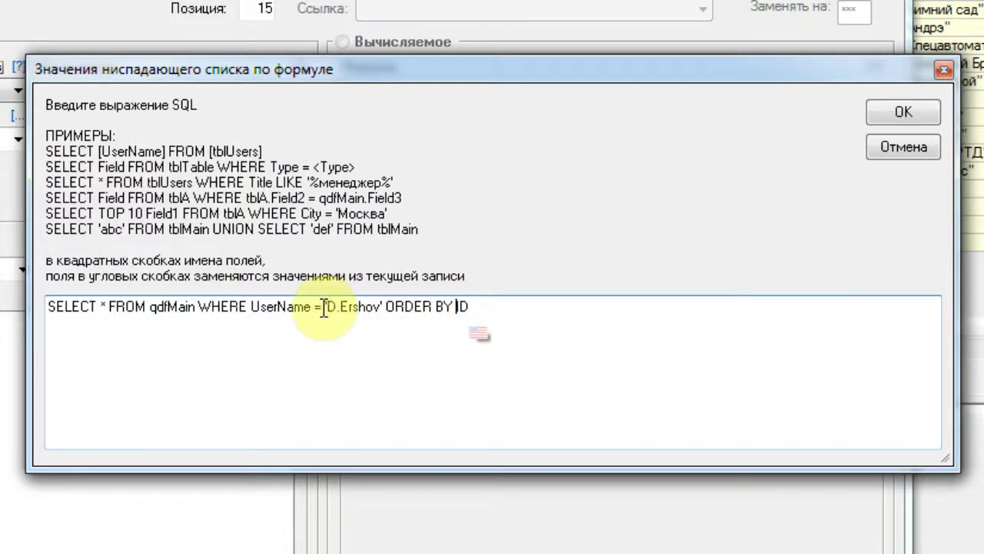
Step: Replace the quoted manager login in the WHERE condition with <UserName> and accept the formula
{"action": "left_click_drag", "start_coordinate": [324, 307], "coordinate": [383, 307]}
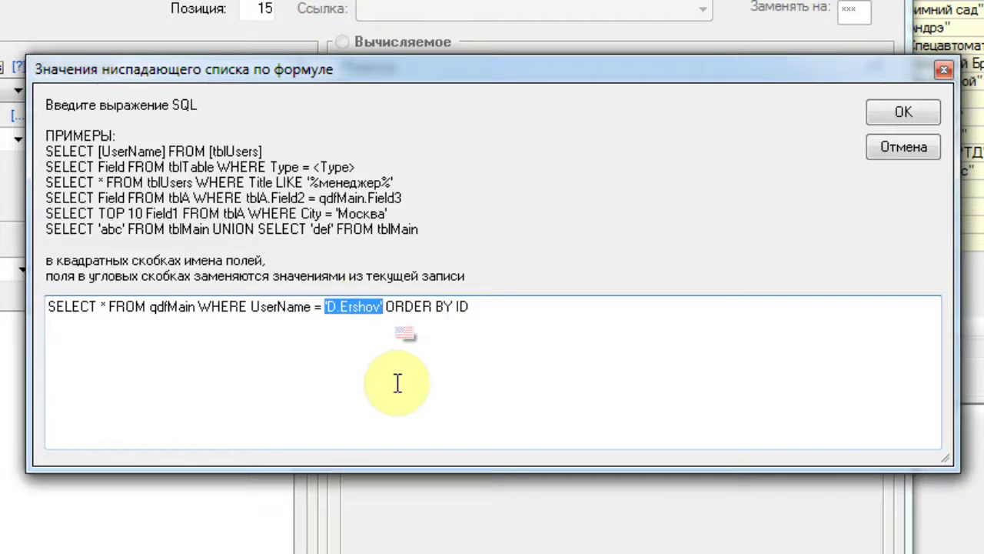
{"action": "key", "text": "Delete"}
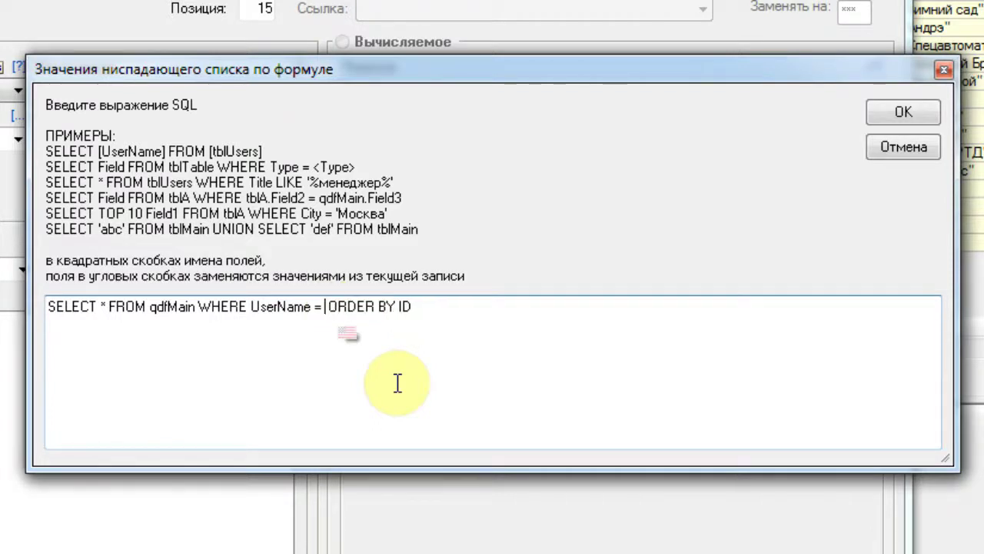
{"action": "type", "text": "<>"}
{"action": "key", "text": "Left"}
{"action": "key", "text": "Left"}
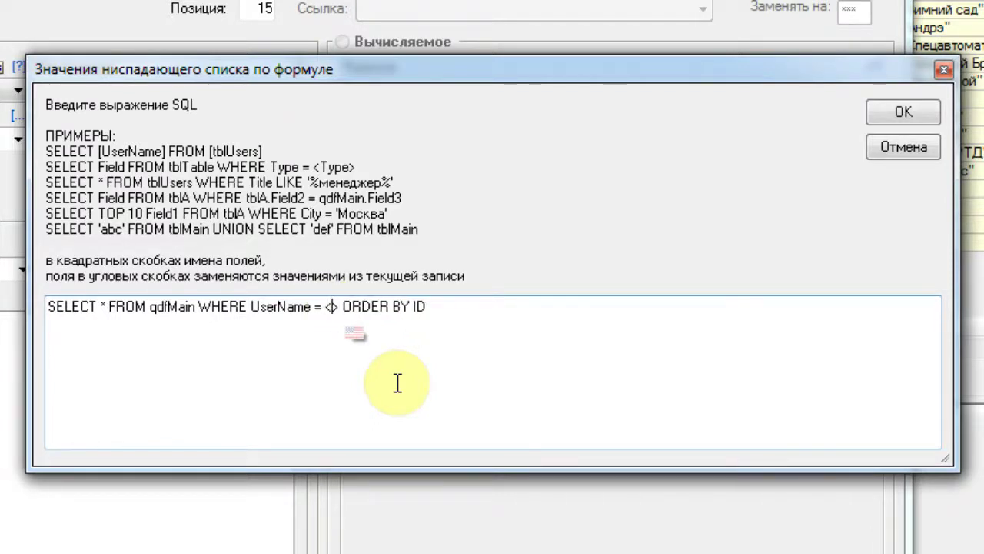
{"action": "type", "text": "UserNam"}
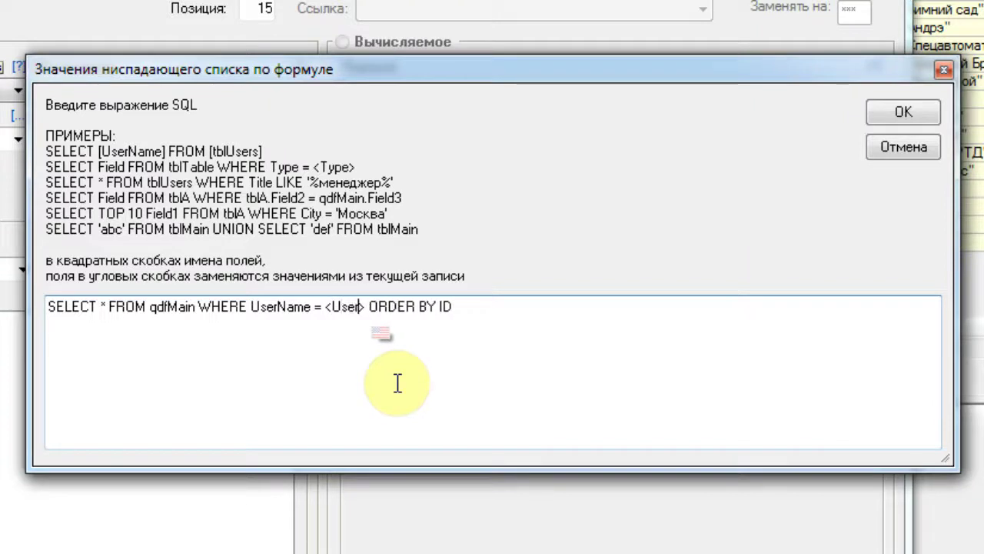
{"action": "type", "text": "e"}
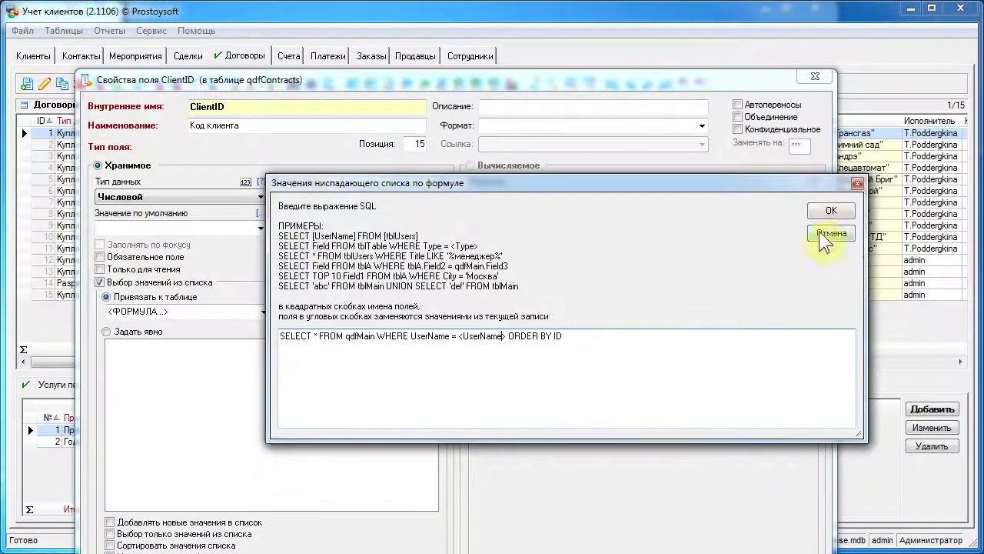
{"action": "left_click", "coordinate": [835, 205]}
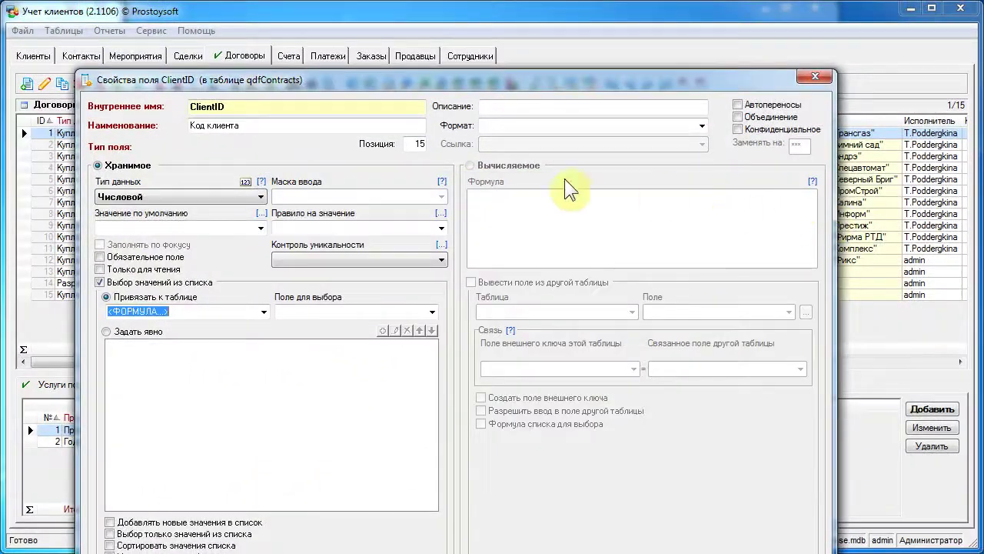
Step: Choose ID as the Поле для выбора of the Код клиента field and save the field properties
{"action": "left_click", "coordinate": [432, 311]}
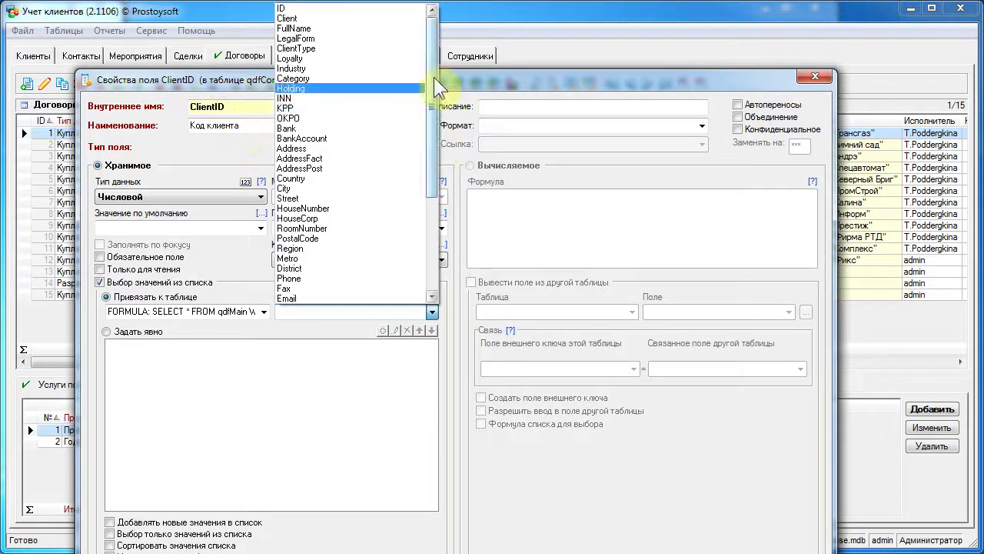
{"action": "left_click", "coordinate": [338, 9]}
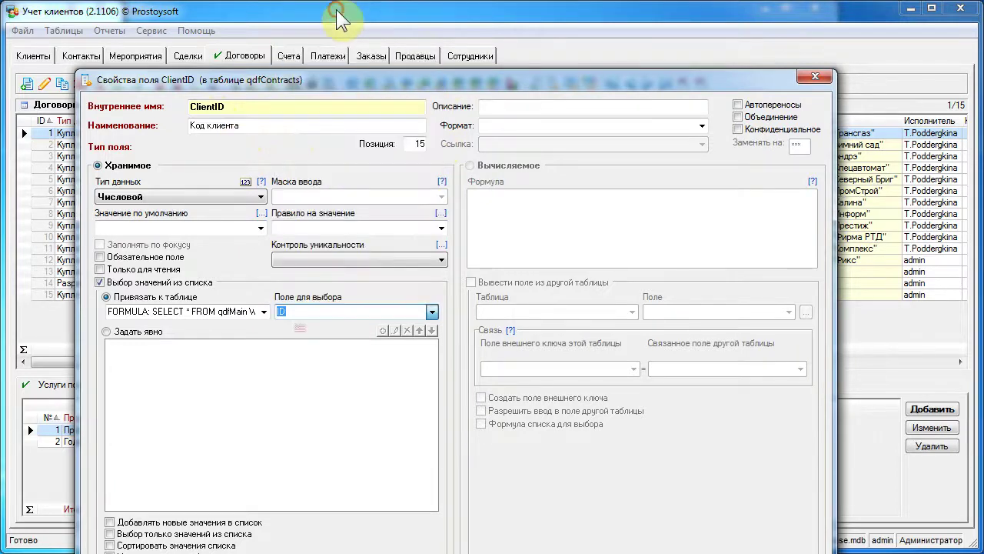
{"action": "left_click_drag", "start_coordinate": [378, 83], "coordinate": [404, 30]}
{"action": "left_click", "coordinate": [753, 538]}
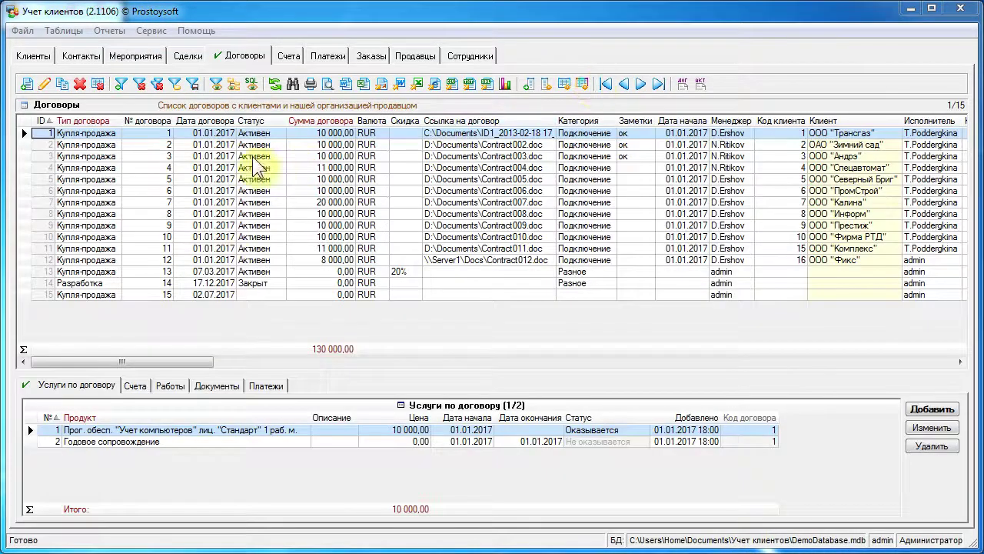
Step: Start a new record in the Договоры table and assign the second employee in the list as its Менеджер
{"action": "left_click", "coordinate": [26, 84]}
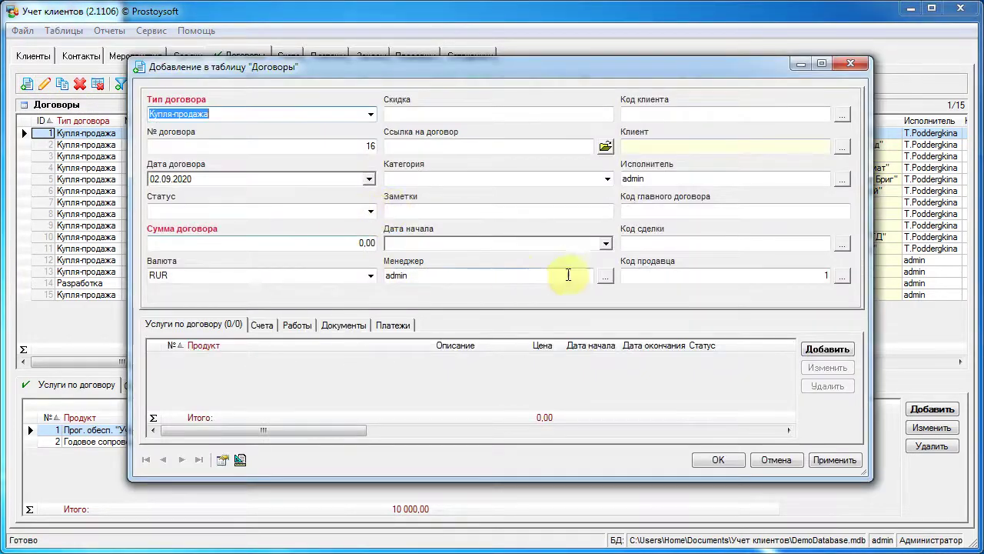
{"action": "left_click", "coordinate": [605, 275]}
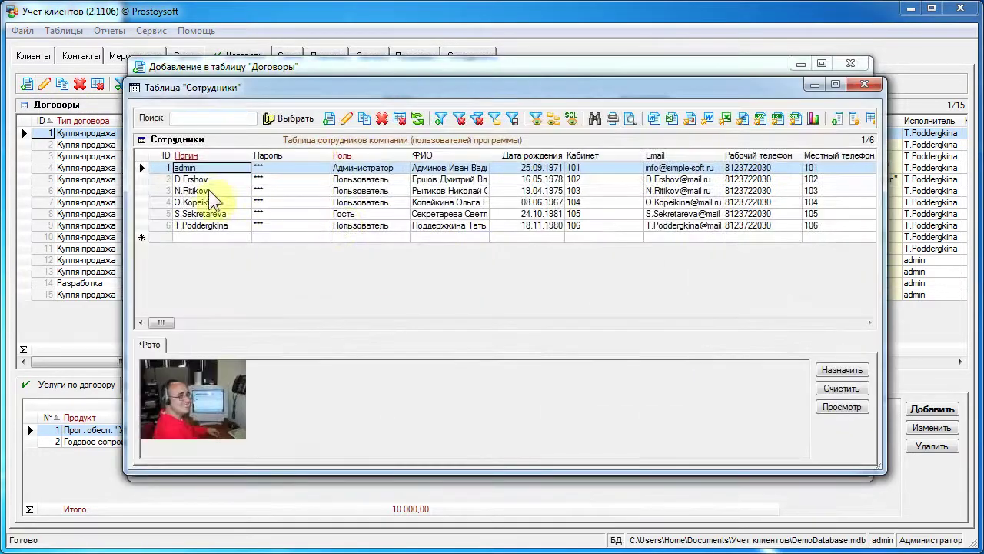
{"action": "left_click", "coordinate": [204, 182]}
{"action": "double_click", "coordinate": [204, 181]}
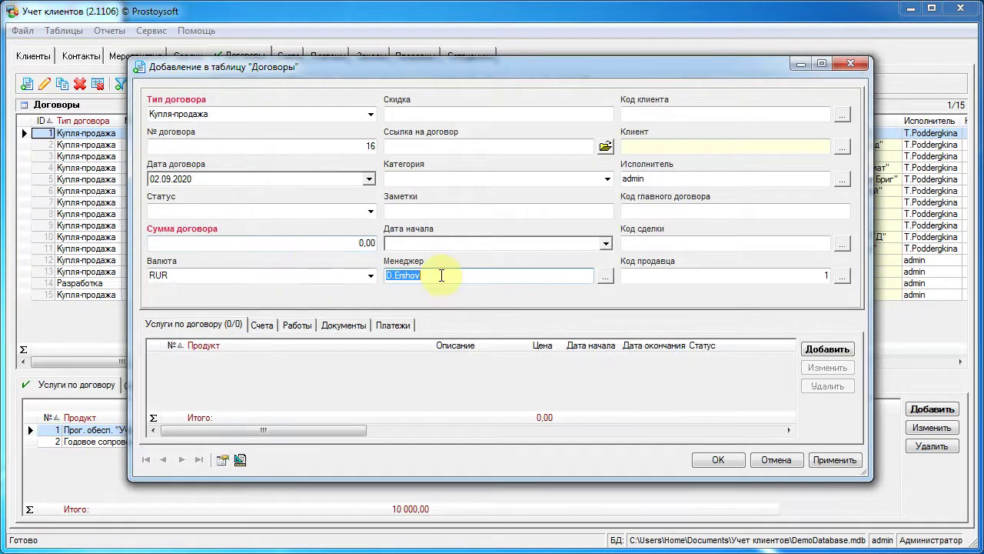
Step: Open the client list for the Код клиента field, check its manager filter, and choose ОАО "Зимний сад"
{"action": "left_click", "coordinate": [843, 116]}
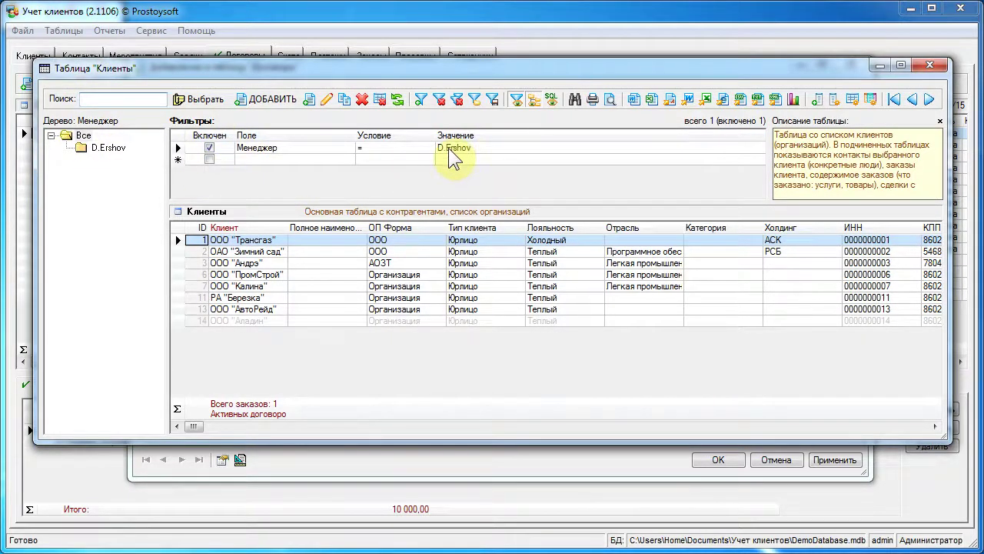
{"action": "left_click", "coordinate": [476, 71]}
{"action": "left_click_drag", "start_coordinate": [477, 71], "coordinate": [431, 274]}
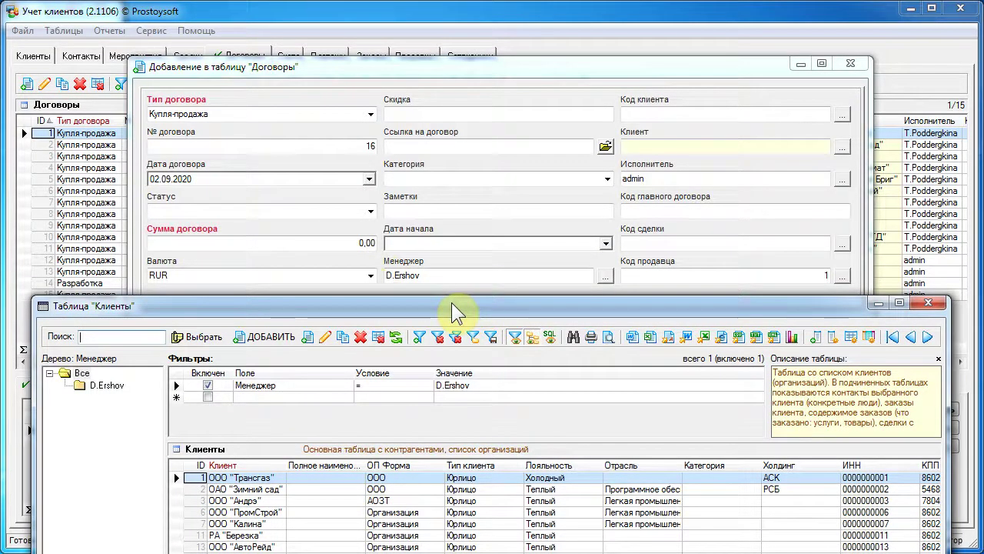
{"action": "left_click_drag", "start_coordinate": [423, 305], "coordinate": [399, 45]}
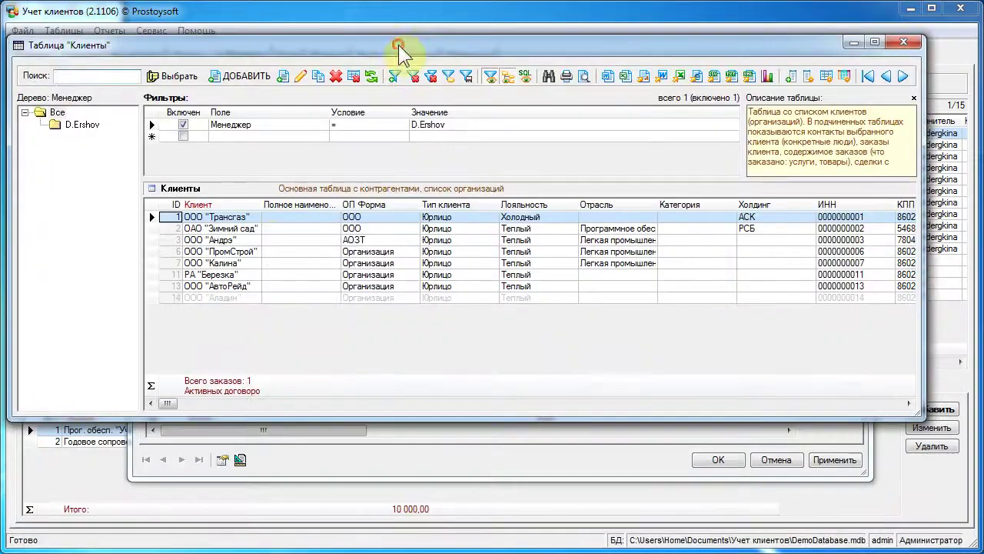
{"action": "double_click", "coordinate": [240, 228]}
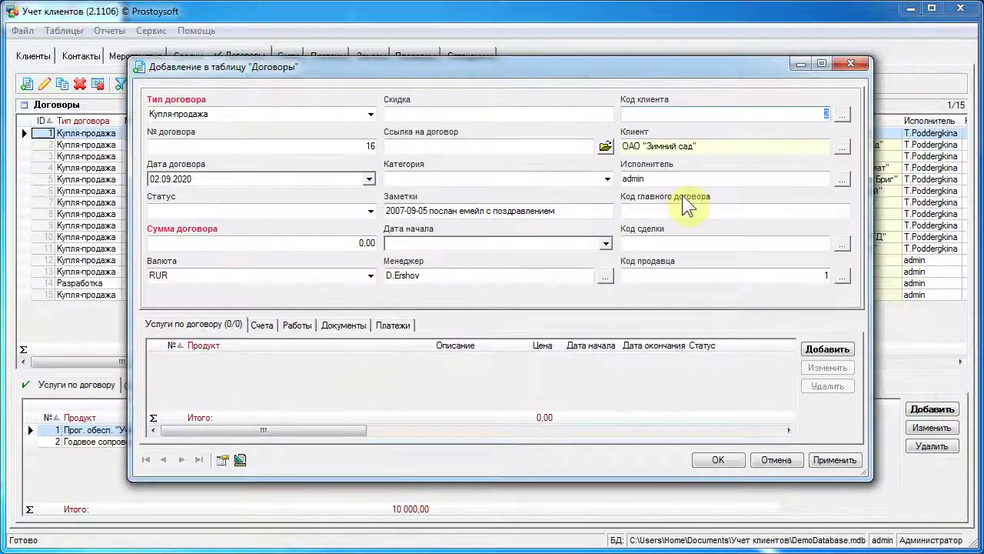
Step: Check the filled Код клиента value and discard the new contract
{"action": "left_click", "coordinate": [825, 111]}
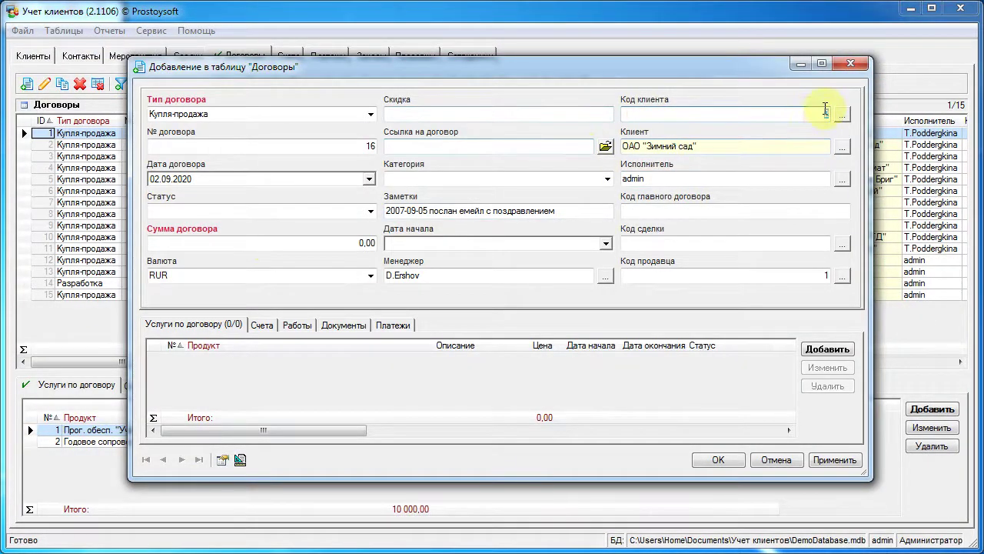
{"action": "left_click_drag", "start_coordinate": [680, 115], "coordinate": [841, 119]}
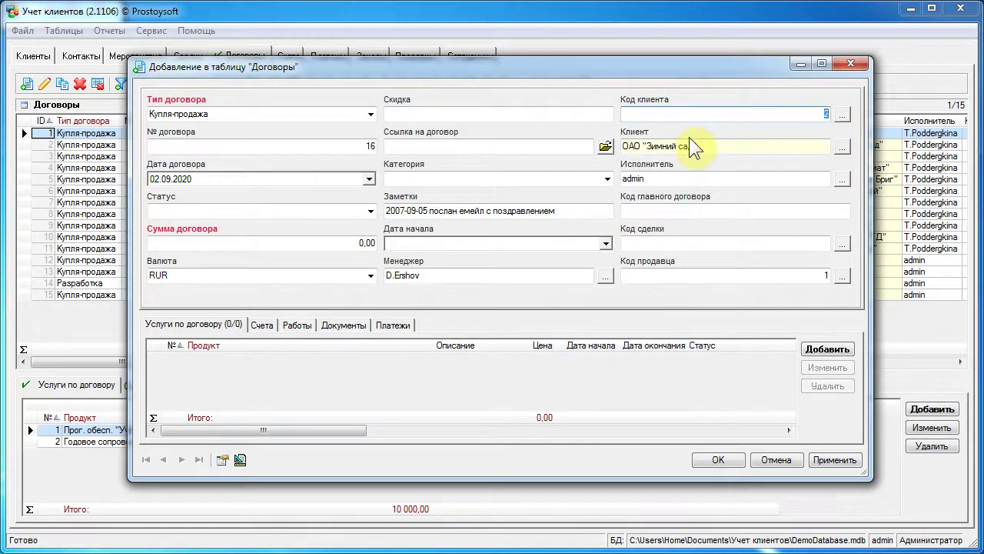
{"action": "left_click", "coordinate": [771, 460]}
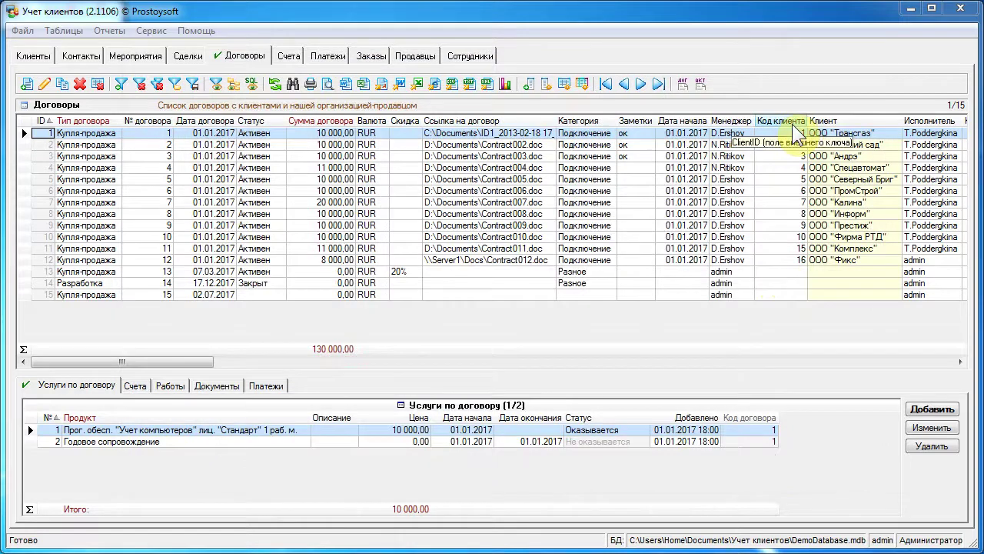
Step: Hide the Код клиента column in the Договоры table
{"action": "right_click", "coordinate": [792, 124]}
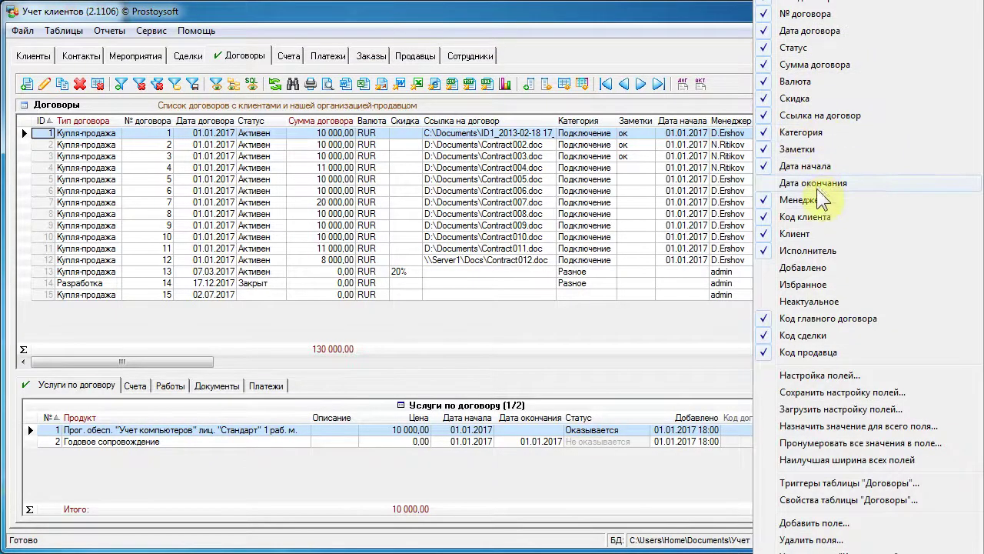
{"action": "left_click", "coordinate": [813, 215]}
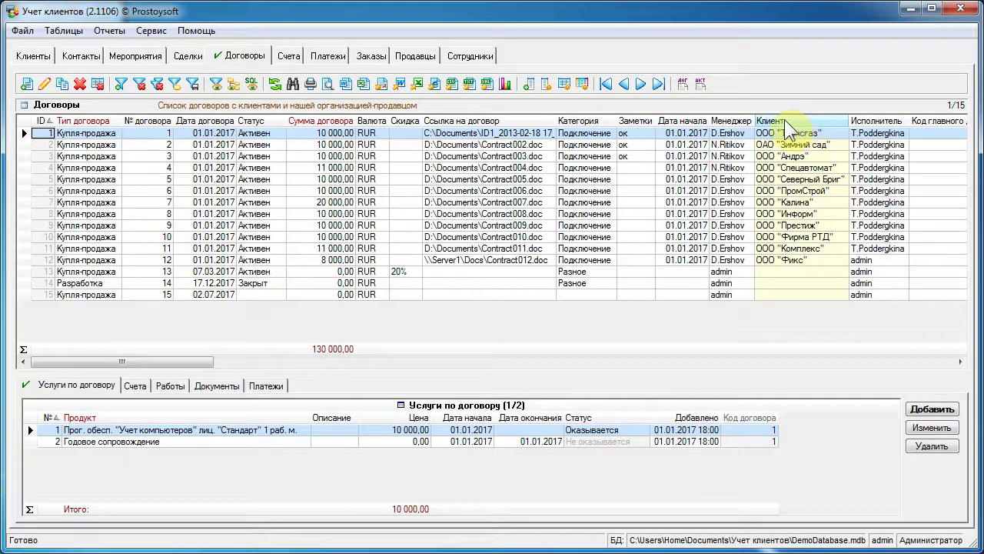
Step: Examine the Клиент selection list in a new contract with the second employee as Менеджер, and discard the contract
{"action": "left_click", "coordinate": [26, 81]}
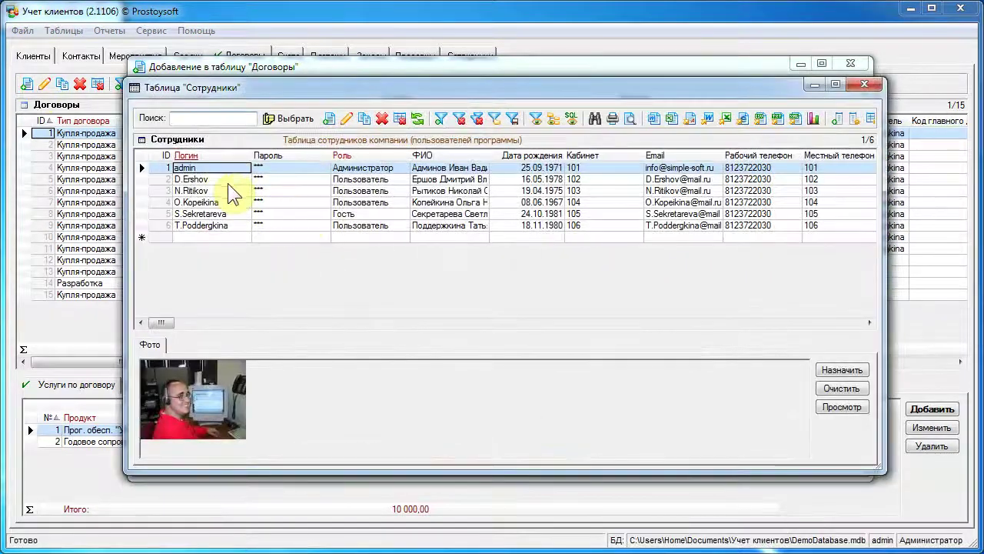
{"action": "double_click", "coordinate": [223, 171]}
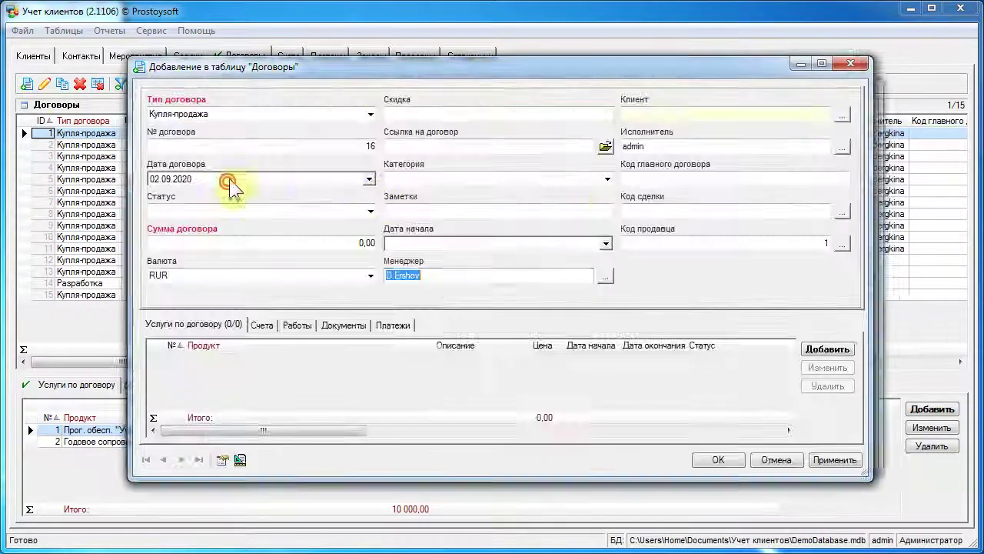
{"action": "left_click", "coordinate": [843, 114]}
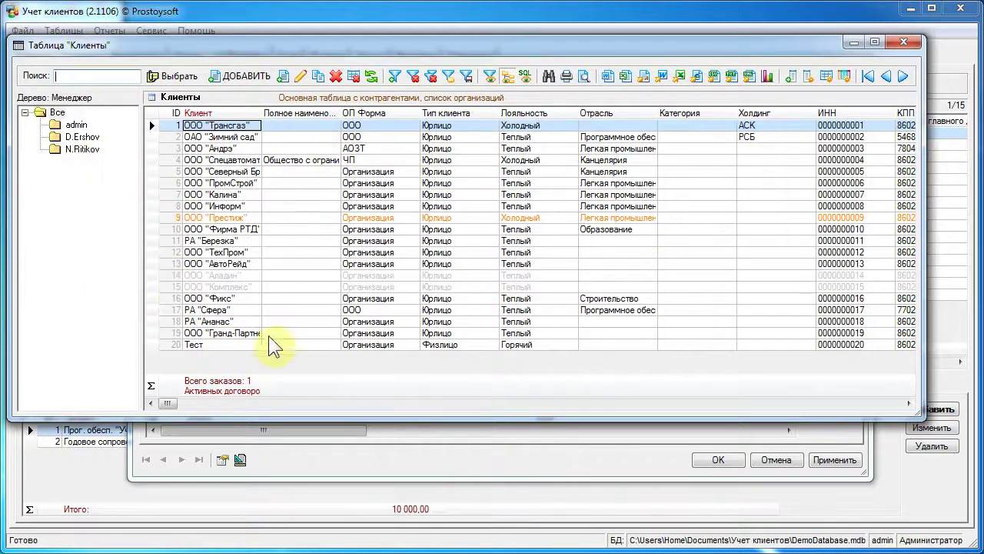
{"action": "left_click", "coordinate": [903, 42]}
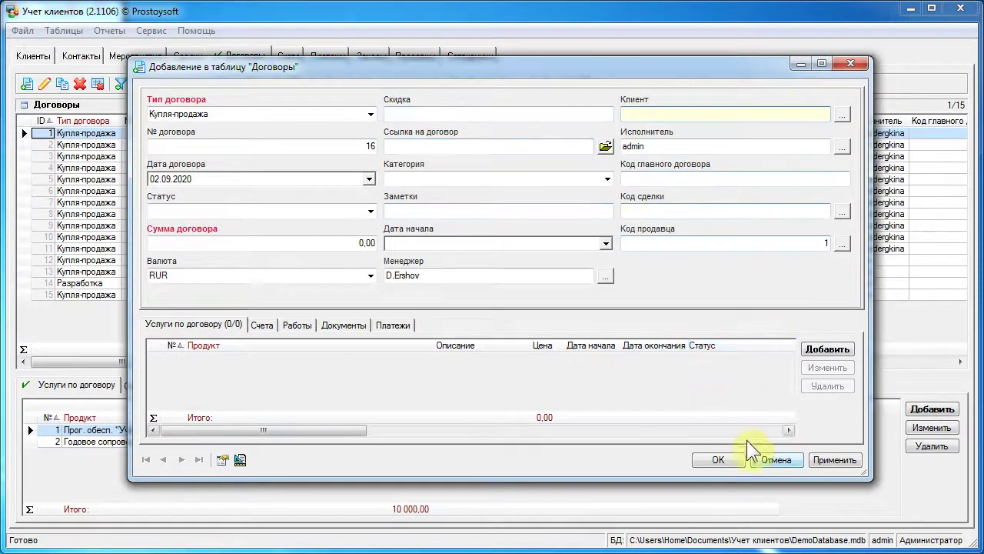
{"action": "left_click", "coordinate": [792, 459]}
Step: Enable Формула списка для выбора in the Клиент field's properties and paste the copied SELECT query on [qdfMain], filtered by [UserName] and ordered by [ID]
{"action": "left_click", "coordinate": [801, 145]}
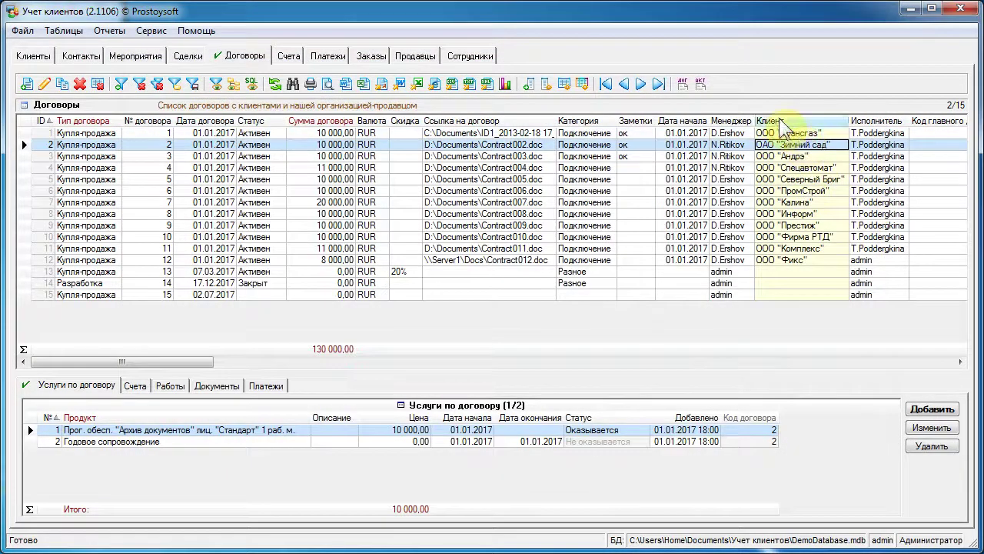
{"action": "left_click", "coordinate": [542, 84]}
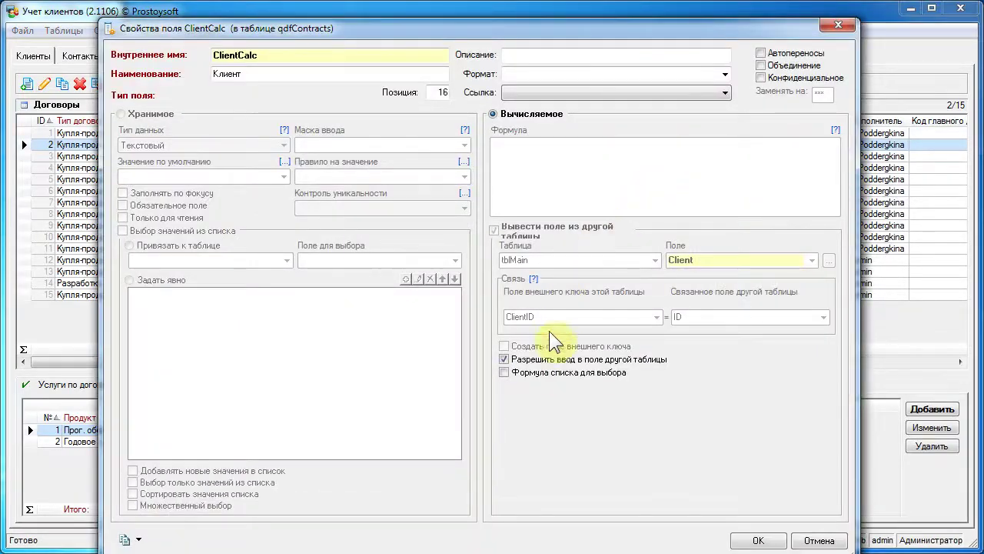
{"action": "left_click", "coordinate": [545, 374]}
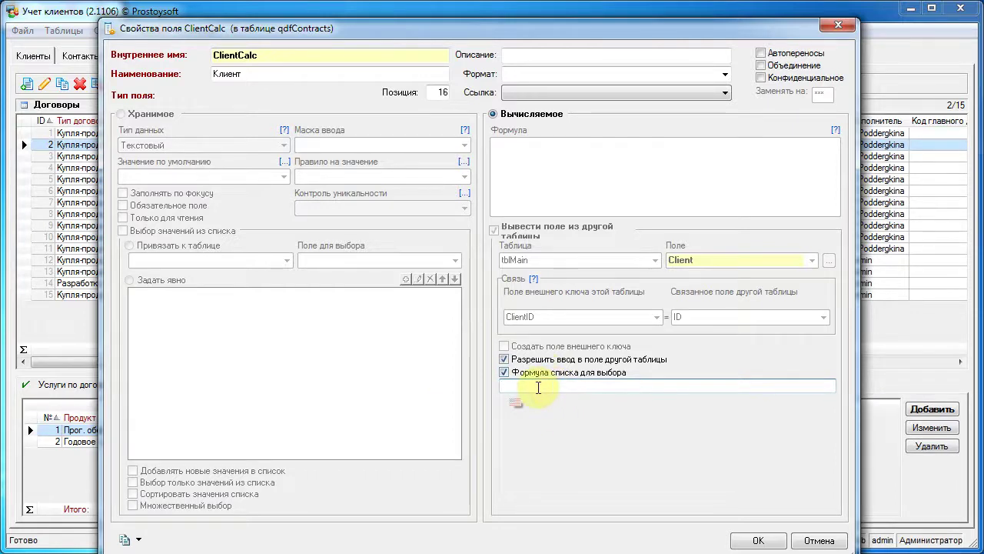
{"action": "right_click", "coordinate": [538, 386]}
{"action": "left_click", "coordinate": [582, 240]}
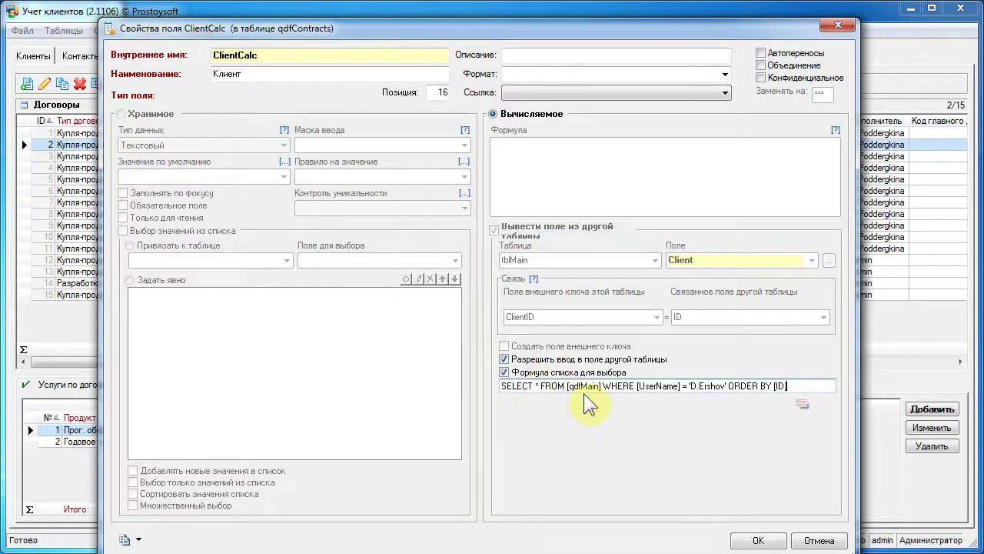
Step: Remove the square brackets around qdfMain, UserName and ID in the Клиент field's list formula
{"action": "key", "text": "Delete"}
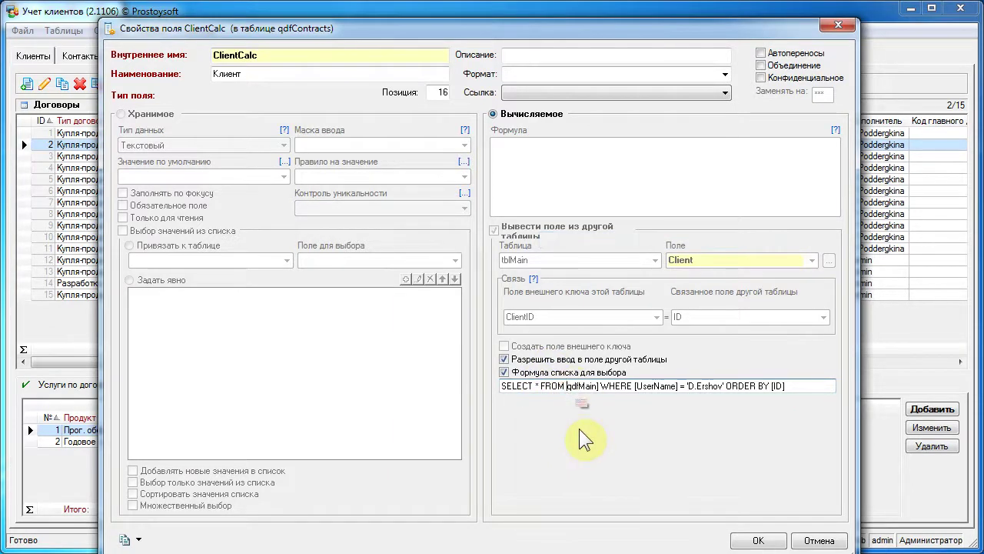
{"action": "key", "text": "Right"}
{"action": "key", "text": "Right"}
{"action": "key", "text": "Right"}
{"action": "key", "text": "Right"}
{"action": "key", "text": "Right"}
{"action": "key", "text": "Right"}
{"action": "key", "text": "Right"}
{"action": "key", "text": "Delete"}
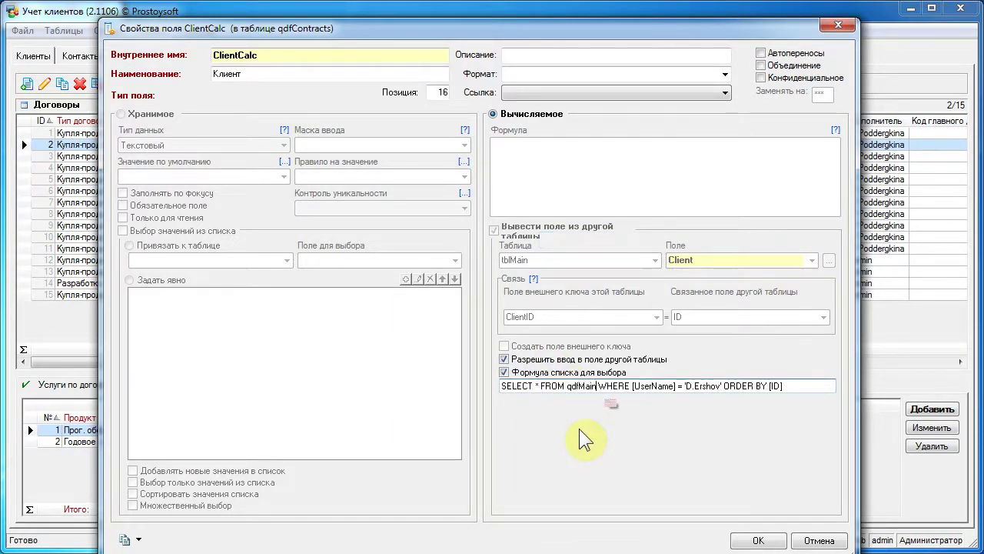
{"action": "key", "text": "Right"}
{"action": "key", "text": "Right"}
{"action": "key", "text": "Right"}
{"action": "key", "text": "Right"}
{"action": "key", "text": "Right"}
{"action": "key", "text": "Right"}
{"action": "key", "text": "Right"}
{"action": "key", "text": "Delete"}
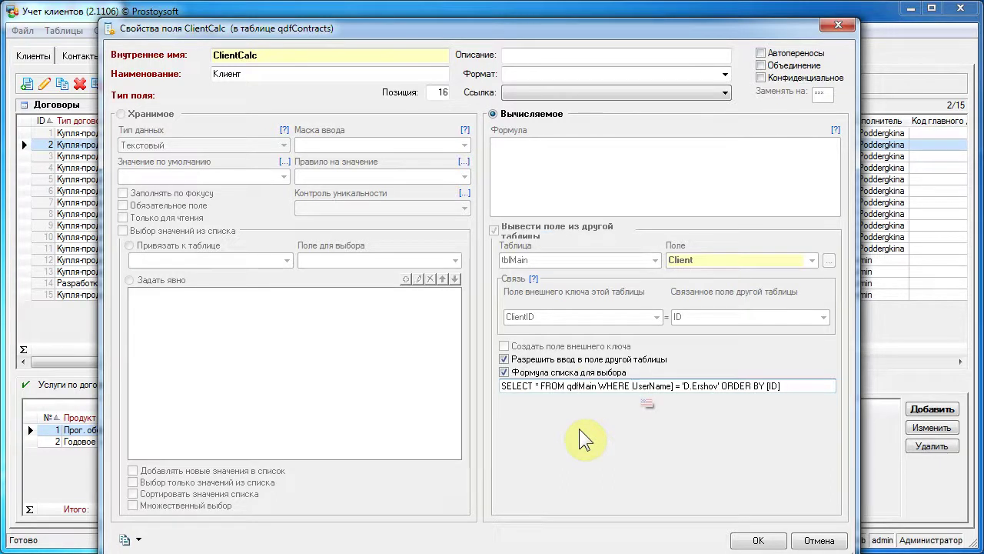
{"action": "key", "text": "Right"}
{"action": "key", "text": "Right"}
{"action": "key", "text": "Right"}
{"action": "key", "text": "Right"}
{"action": "key", "text": "Right"}
{"action": "key", "text": "Right"}
{"action": "key", "text": "Right"}
{"action": "key", "text": "Right"}
{"action": "key", "text": "Delete"}
{"action": "key", "text": "Right"}
{"action": "key", "text": "Right"}
{"action": "key", "text": "Right"}
{"action": "key", "text": "Right"}
{"action": "key", "text": "Right"}
{"action": "key", "text": "Right"}
{"action": "key", "text": "Right"}
{"action": "key", "text": "Right"}
{"action": "key", "text": "Right"}
{"action": "key", "text": "Right"}
{"action": "key", "text": "Right"}
{"action": "key", "text": "Right"}
{"action": "key", "text": "Right"}
{"action": "key", "text": "Right"}
{"action": "key", "text": "Right"}
{"action": "key", "text": "Right"}
{"action": "key", "text": "Right"}
{"action": "key", "text": "Right"}
{"action": "key", "text": "Right"}
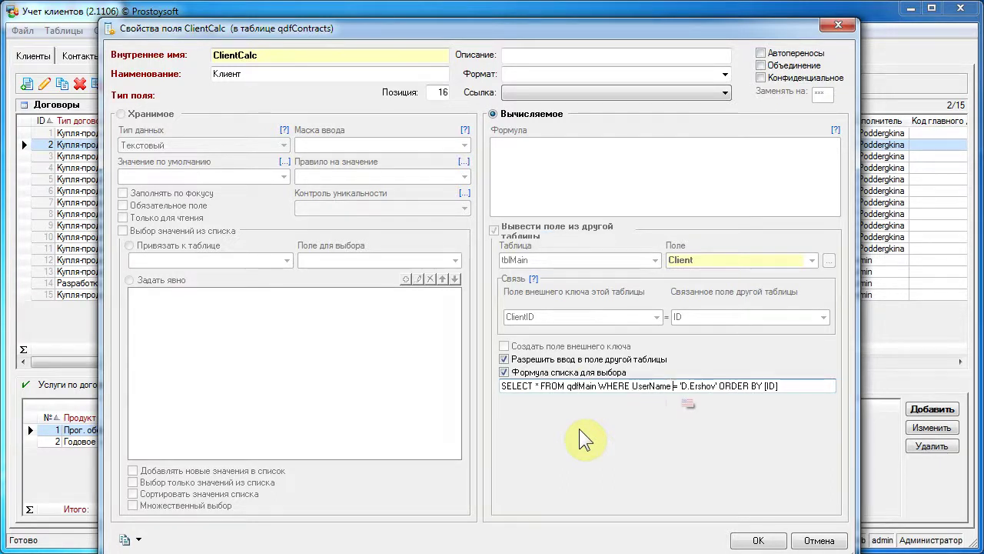
{"action": "key", "text": "Right"}
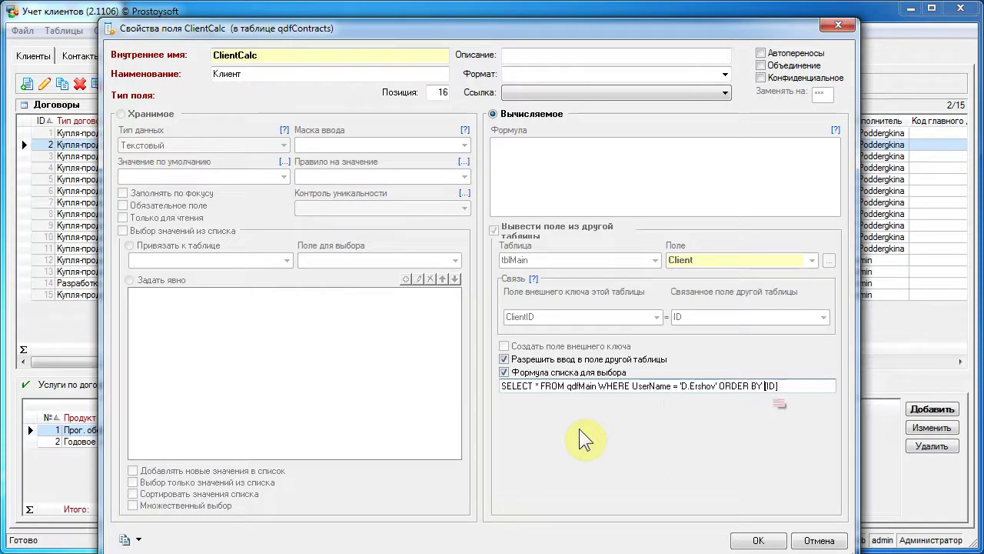
Step: Replace the fixed manager login in the formula's WHERE condition with <UserName> and save the Клиент field's properties
{"action": "key", "text": "Left"}
{"action": "key", "text": "Left"}
{"action": "key", "text": "Left"}
{"action": "key", "text": "Left"}
{"action": "key", "text": "Left"}
{"action": "key", "text": "Left"}
{"action": "key", "text": "Left"}
{"action": "key", "text": "Left"}
{"action": "key", "text": "Left"}
{"action": "key", "text": "Left"}
{"action": "key", "text": "Left"}
{"action": "key", "text": "Left"}
{"action": "key", "text": "Left"}
{"action": "key", "text": "Left"}
{"action": "key", "text": "Left"}
{"action": "key", "text": "Left"}
{"action": "key", "text": "Left"}
{"action": "key", "text": "Left"}
{"action": "key", "text": "Left"}
{"action": "key", "text": "Left"}
{"action": "key", "text": "BackSpace"}
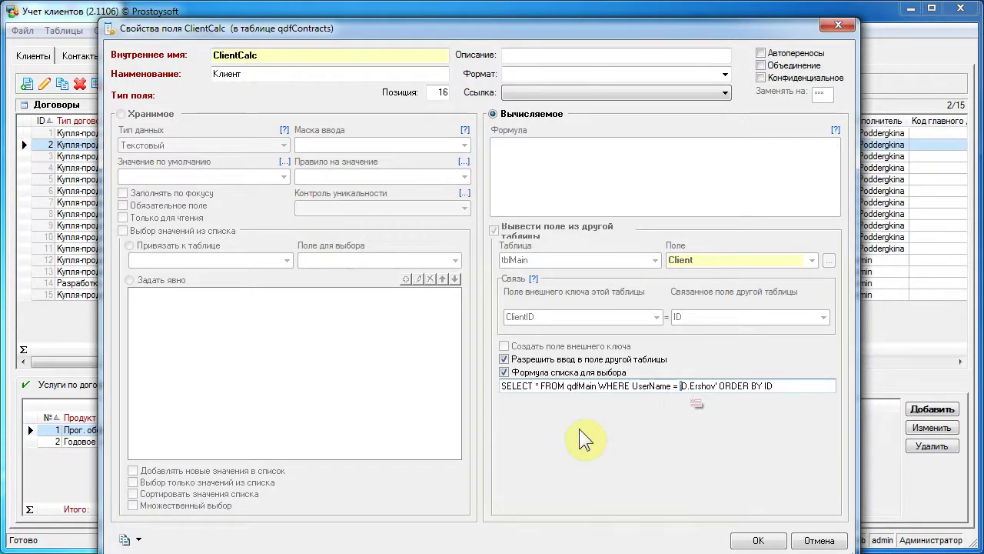
{"action": "key", "text": "shift+Right"}
{"action": "key", "text": "shift+Right"}
{"action": "key", "text": "shift+Right"}
{"action": "key", "text": "shift+Right"}
{"action": "key", "text": "shift+Right"}
{"action": "key", "text": "shift+Right"}
{"action": "key", "text": "shift+Right"}
{"action": "key", "text": "shift+Right"}
{"action": "key", "text": "shift+Right"}
{"action": "key", "text": "shift+Right"}
{"action": "key", "text": "Delete"}
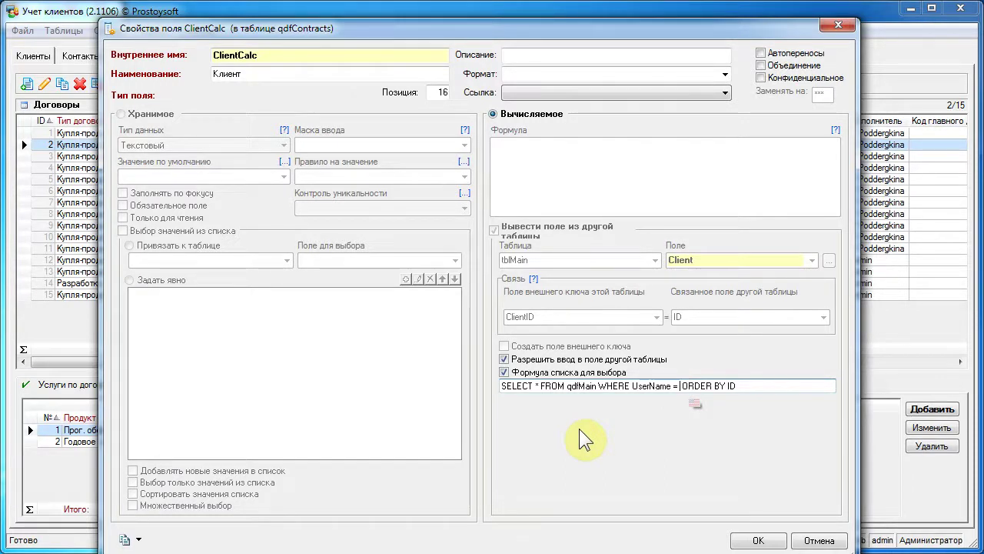
{"action": "type", "text": "<> "}
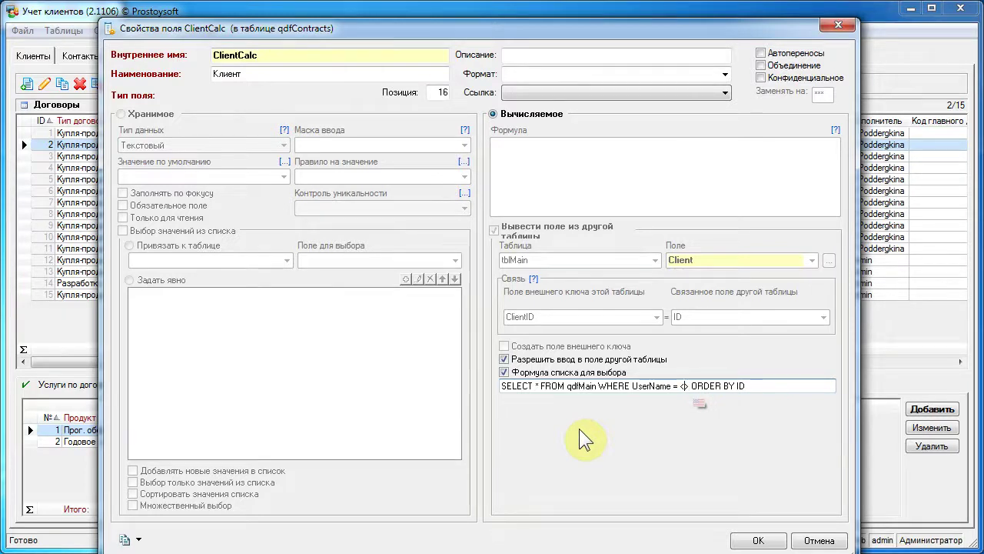
{"action": "type", "text": "User"}
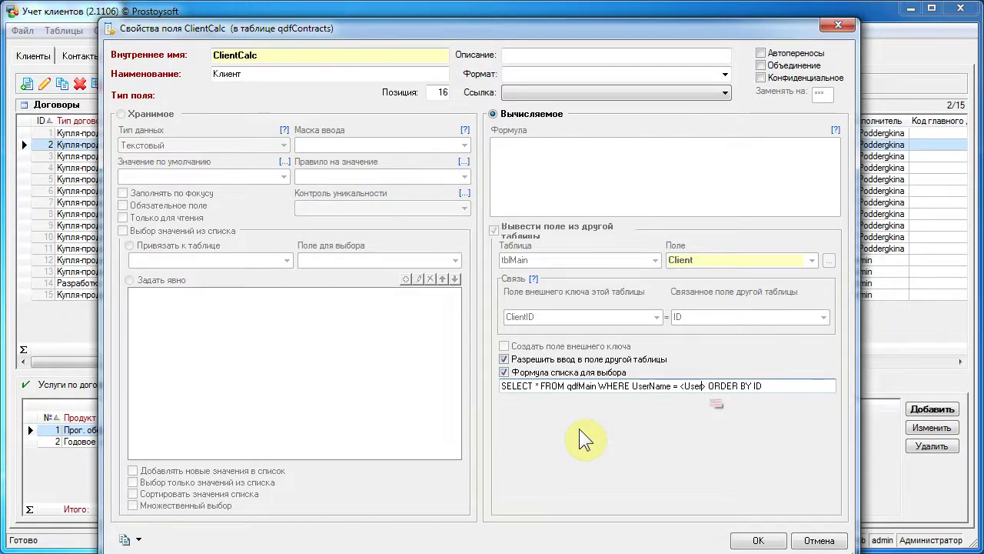
{"action": "type", "text": "Name"}
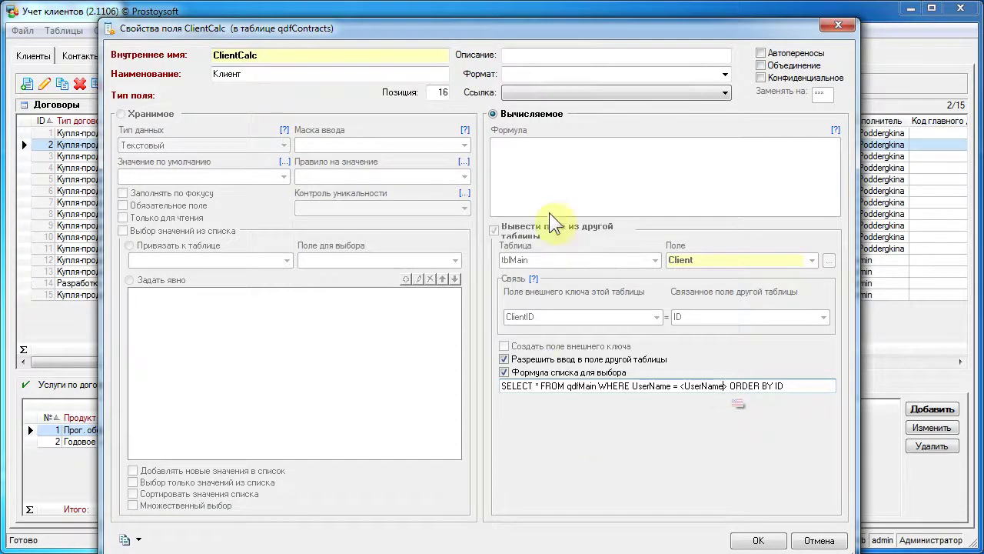
{"action": "left_click", "coordinate": [759, 540]}
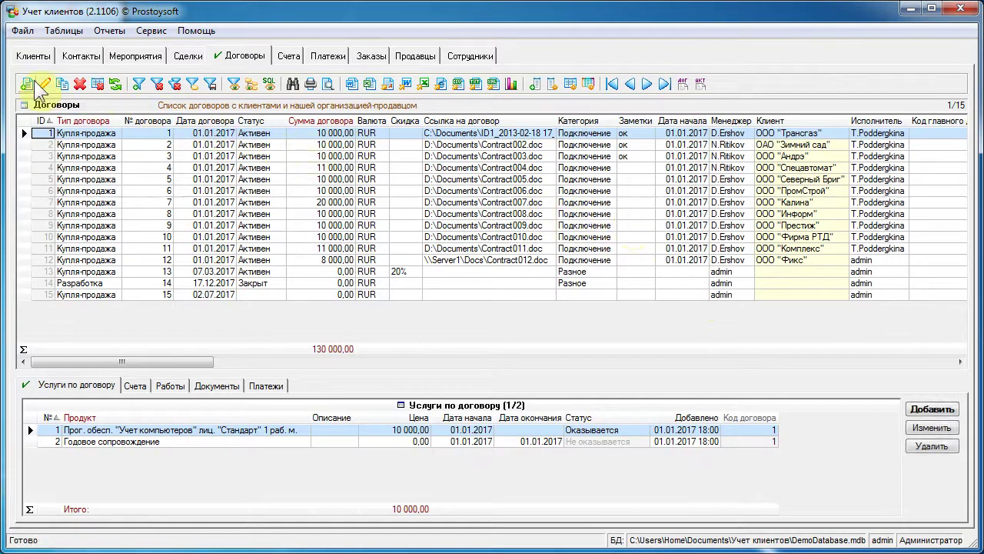
Step: Test the Клиент selection in a new contract with the second employee as Менеджер by choosing ООО "ПромСтрой", and discard the contract
{"action": "left_click", "coordinate": [28, 82]}
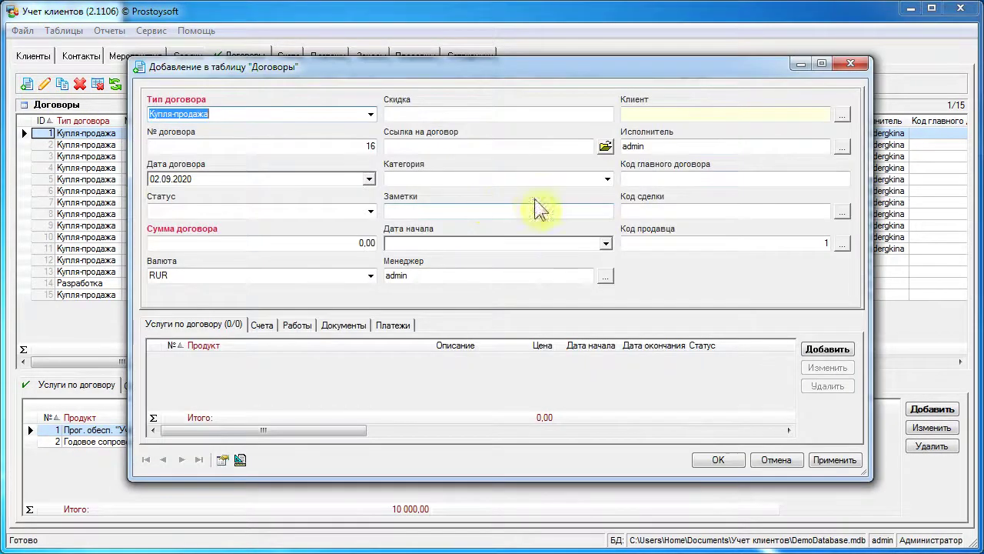
{"action": "left_click", "coordinate": [605, 275]}
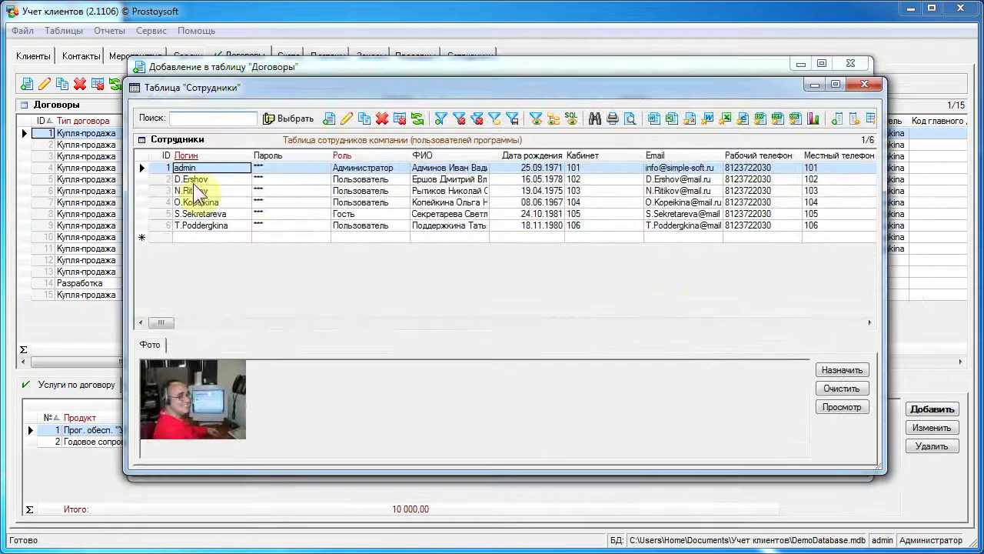
{"action": "double_click", "coordinate": [193, 183]}
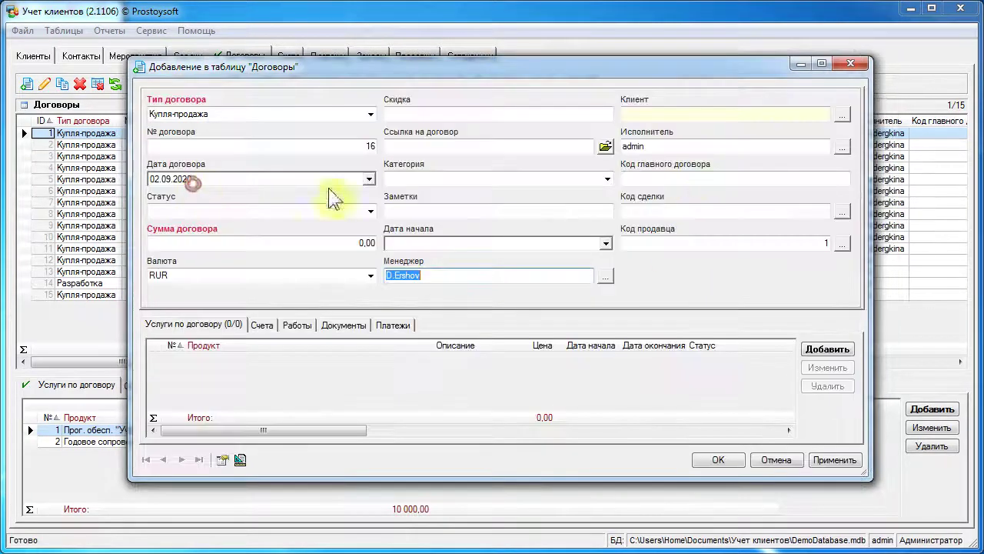
{"action": "left_click", "coordinate": [842, 114]}
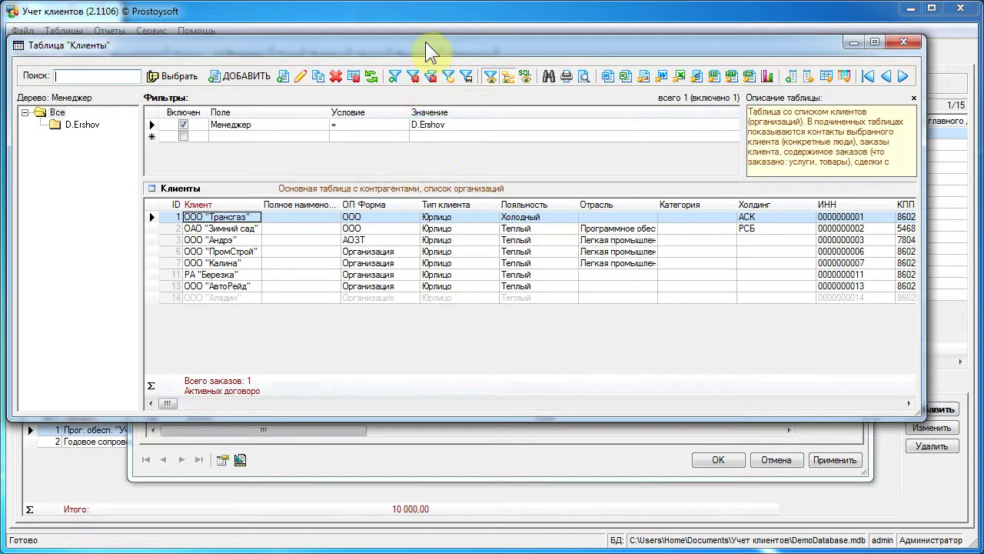
{"action": "double_click", "coordinate": [240, 252]}
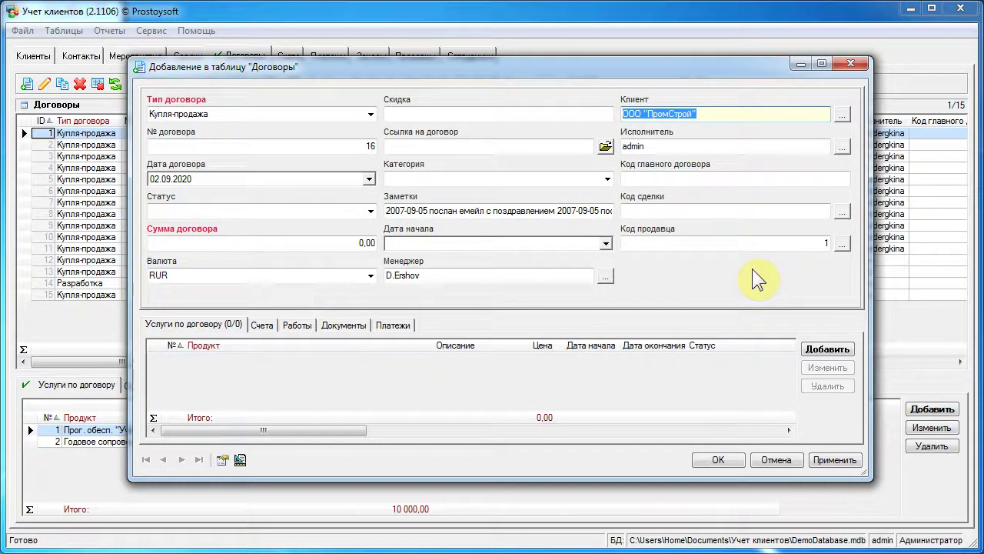
{"action": "left_click", "coordinate": [768, 458]}
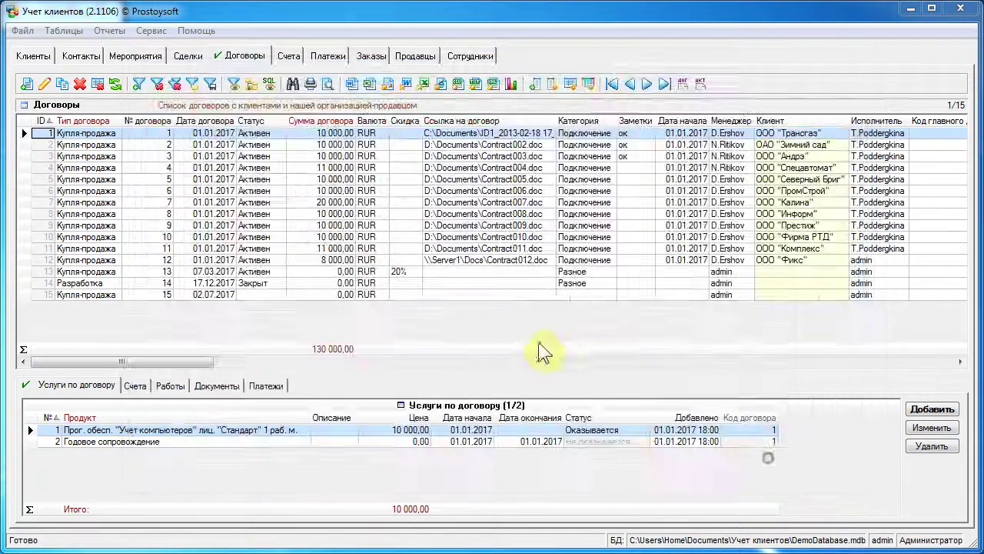